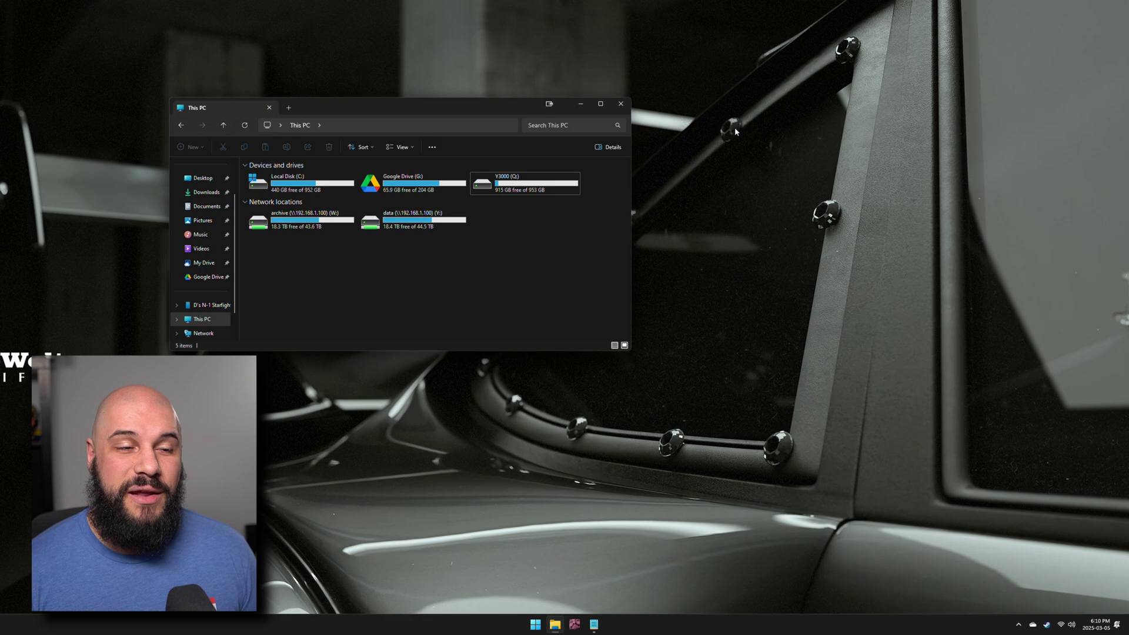
# Turn on network discovery for private networks in Advanced sharing settings and expand All networks
pyautogui.press('super')
pyautogui.write('ad')
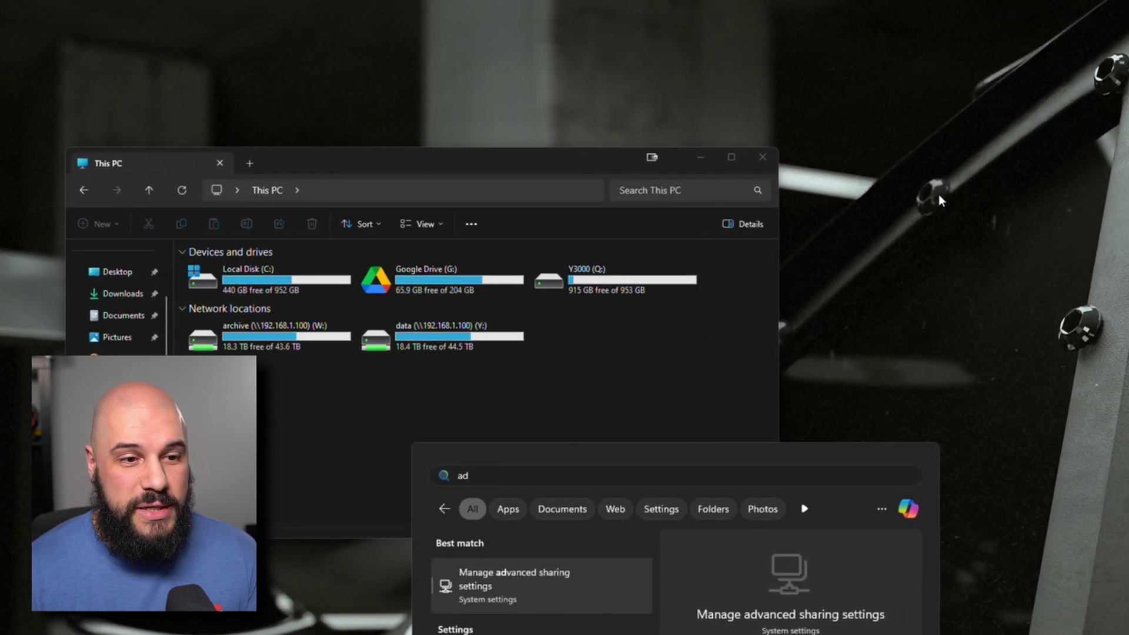
pyautogui.click(580, 587)
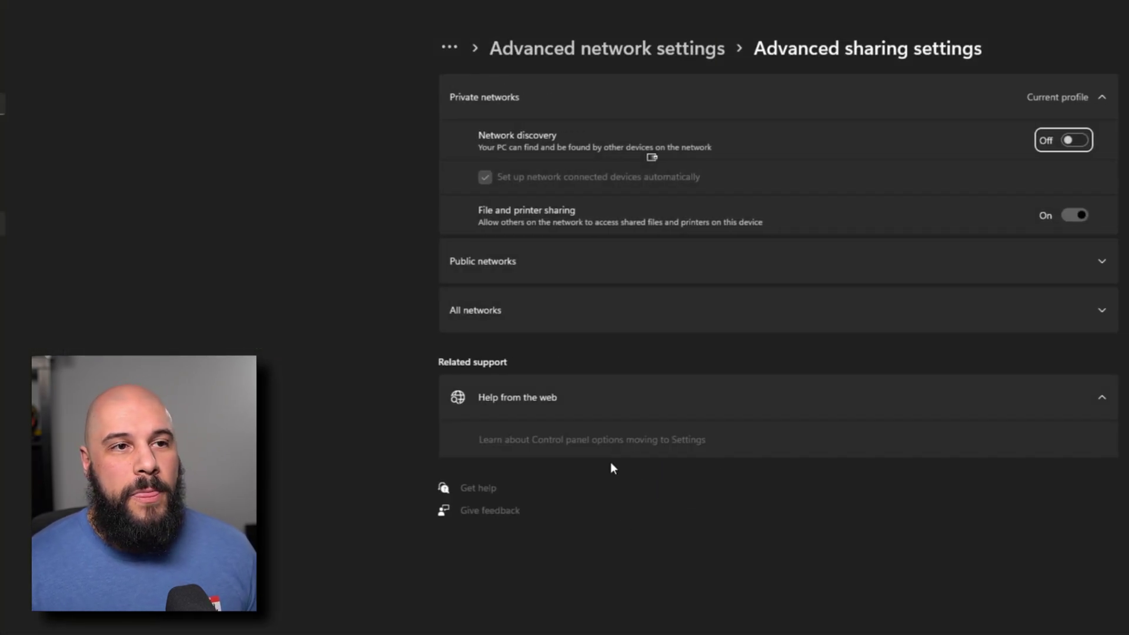
pyautogui.click(2, 169)
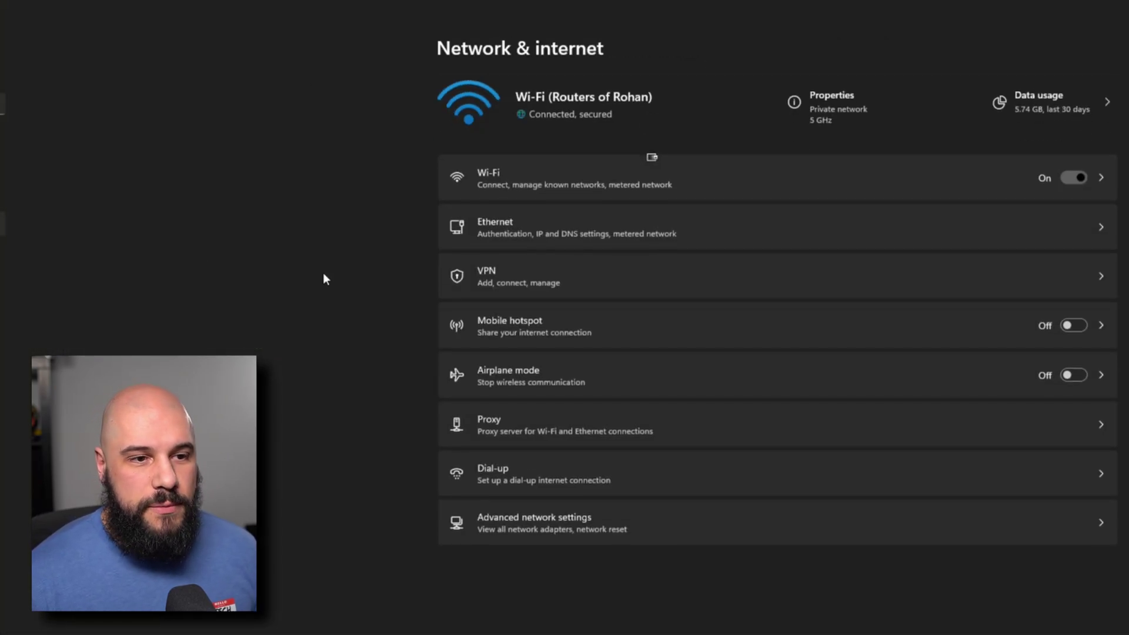
pyautogui.click(537, 527)
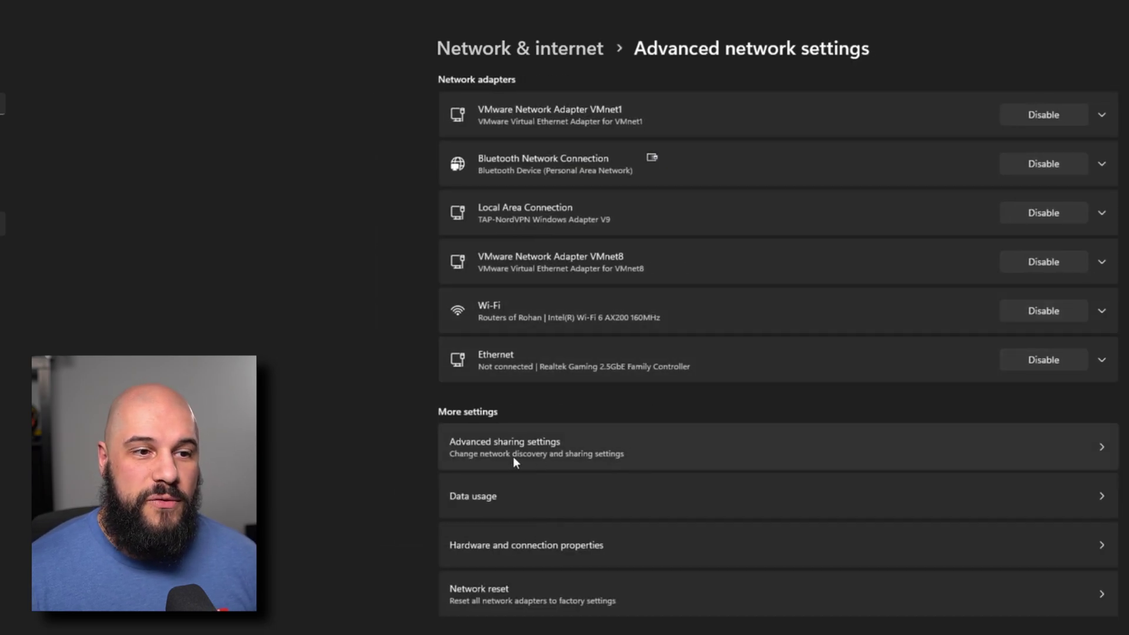
pyautogui.click(546, 444)
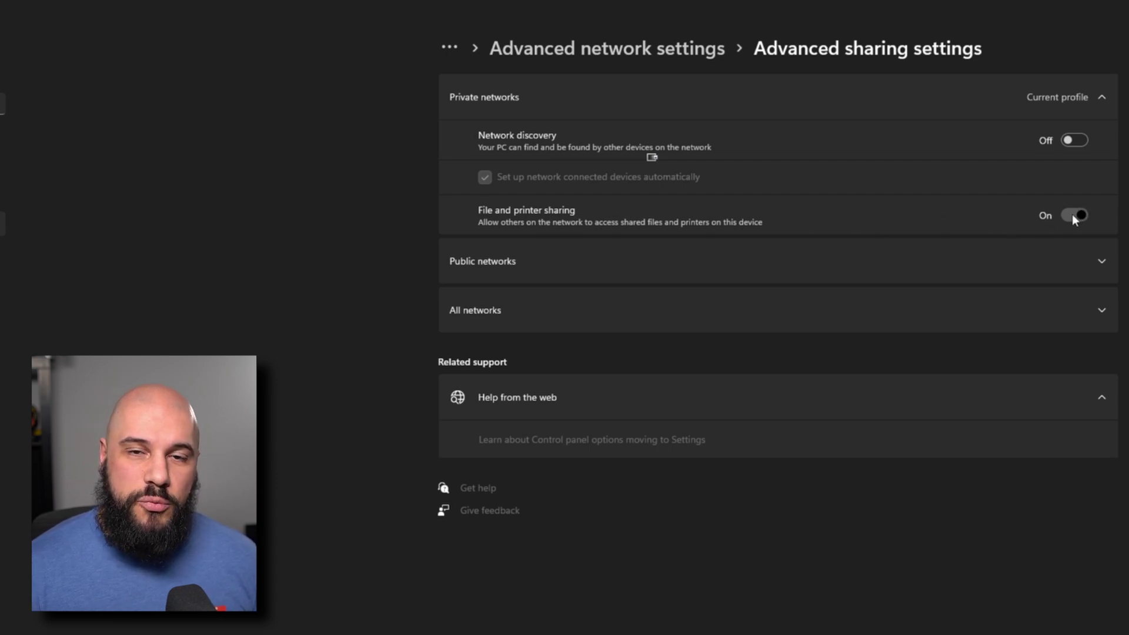
pyautogui.click(1080, 141)
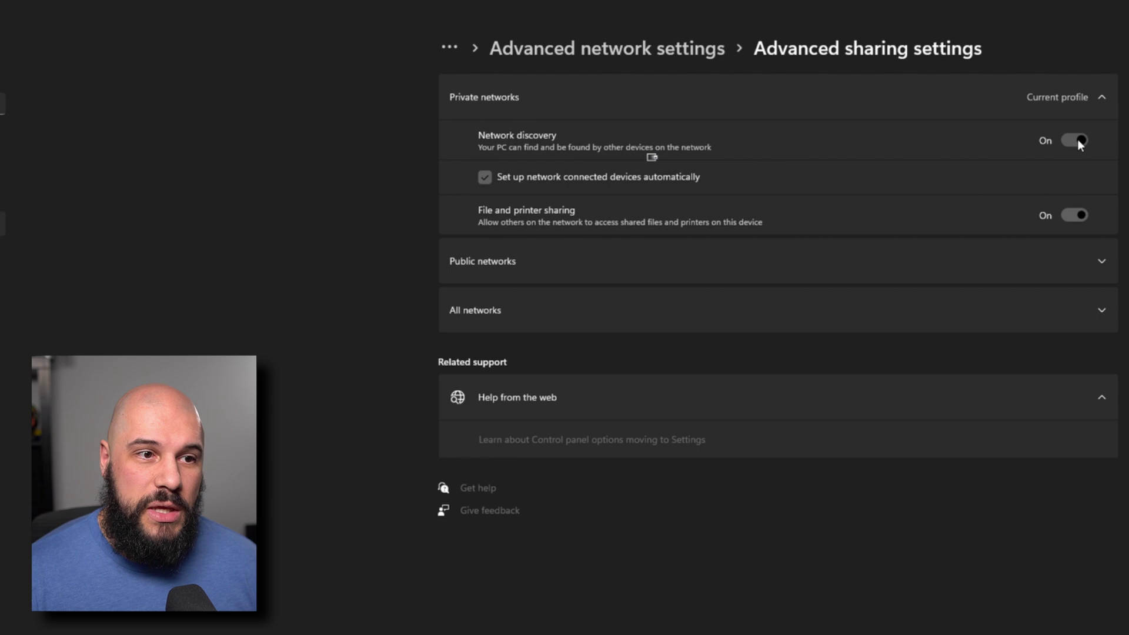
pyautogui.click(1099, 312)
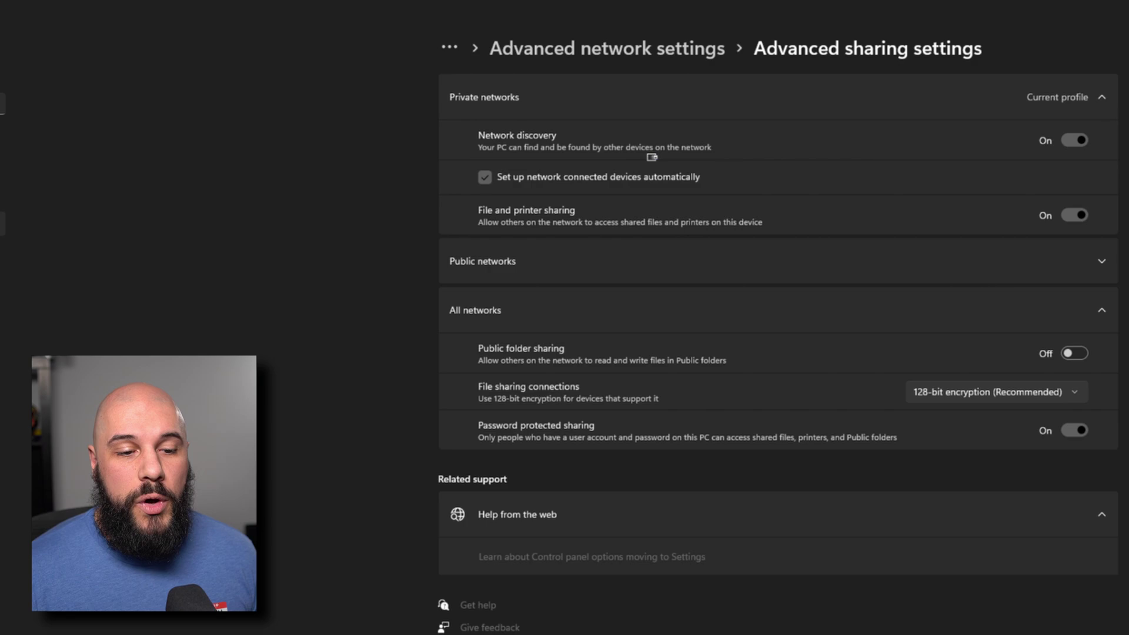
# Browse Local Disk (C:) > Users in File Explorer, then expand the Public networks sharing options
pyautogui.press('super+e')
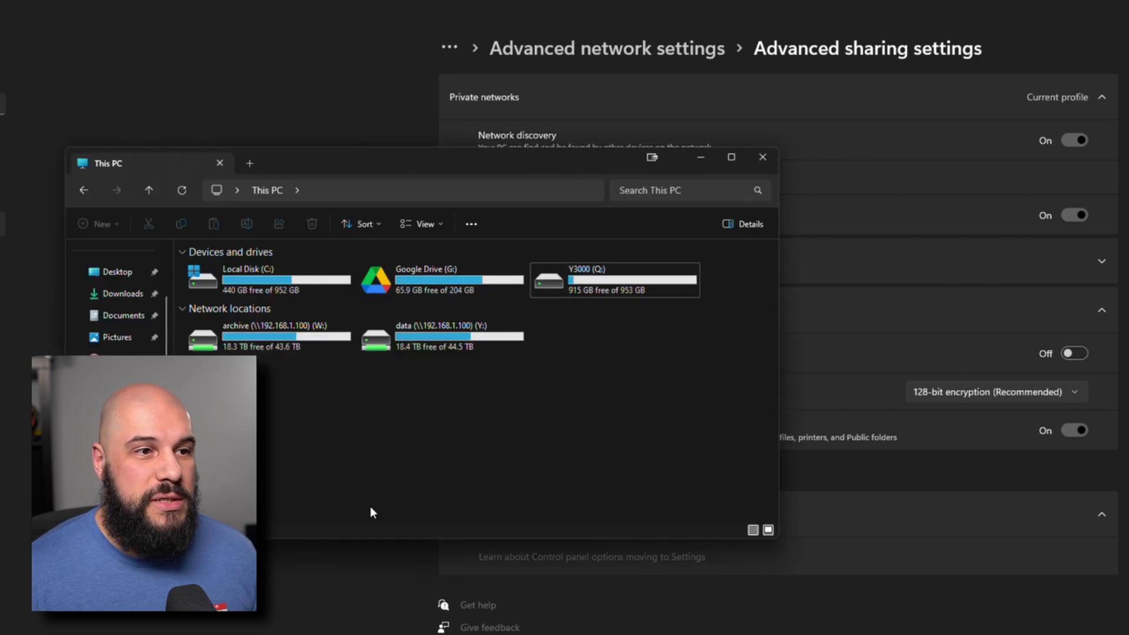
pyautogui.doubleClick(284, 289)
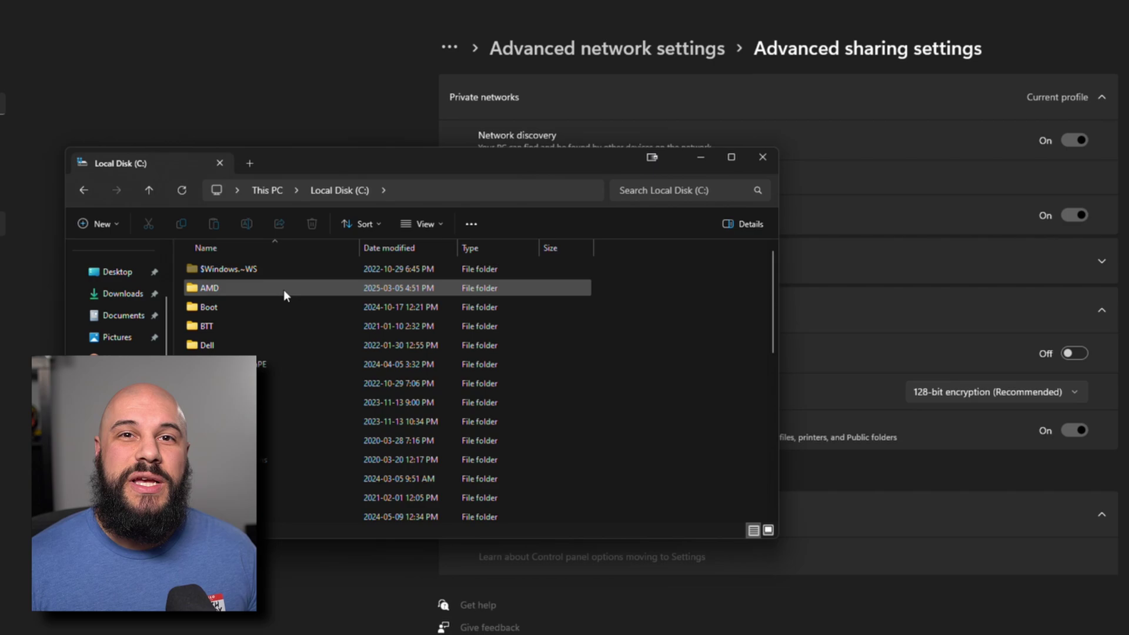
pyautogui.scroll(-6, 282, 306)
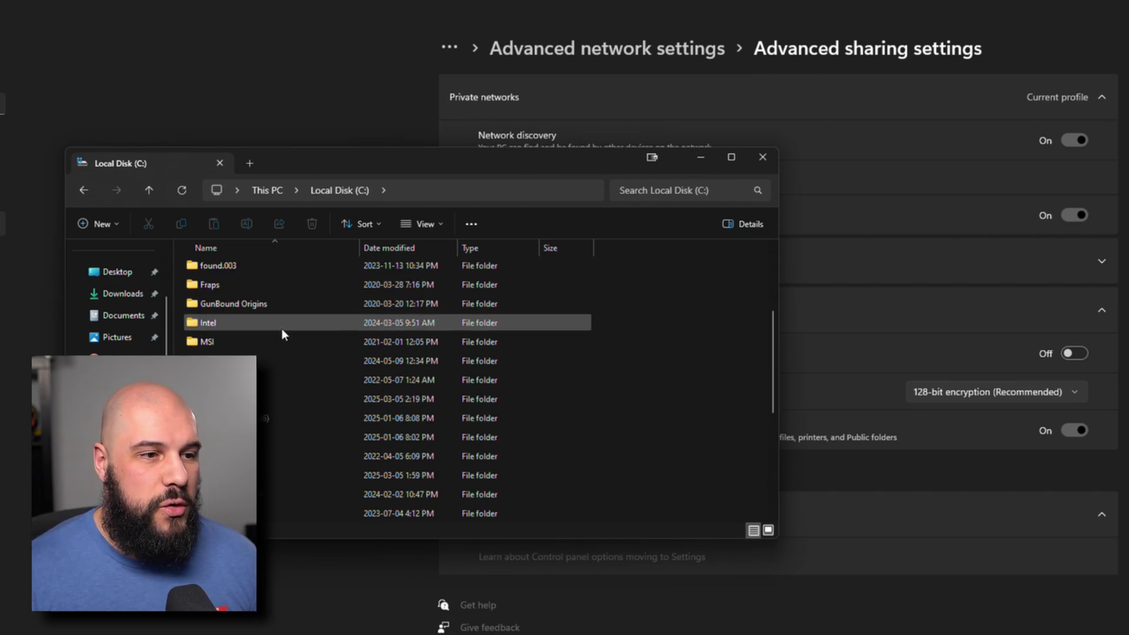
pyautogui.doubleClick(263, 437)
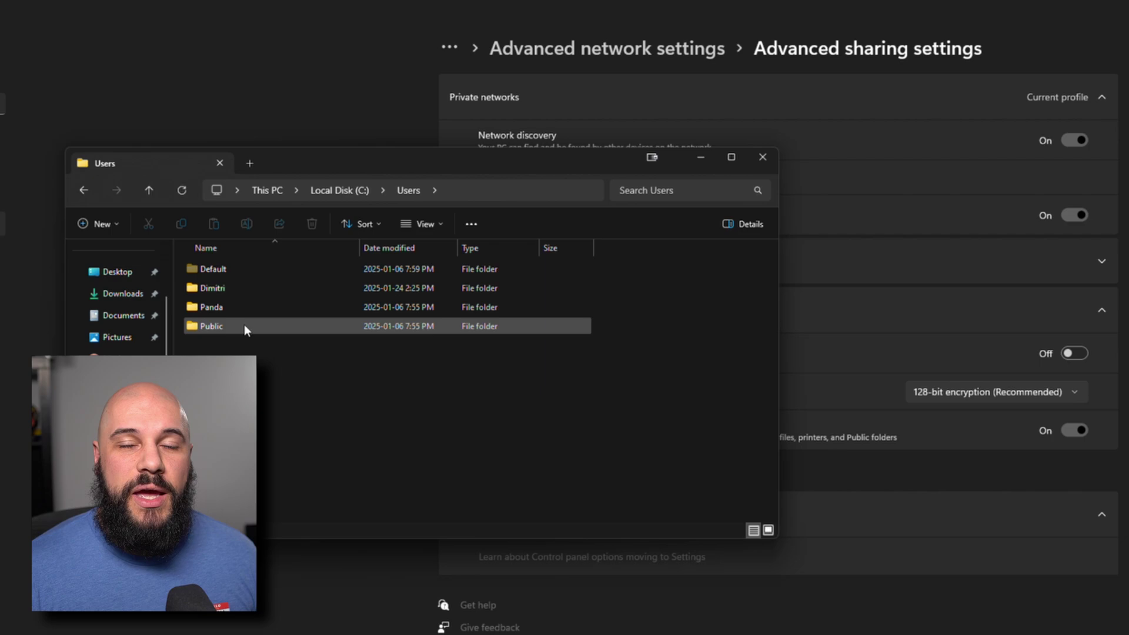
pyautogui.moveTo(244, 325)
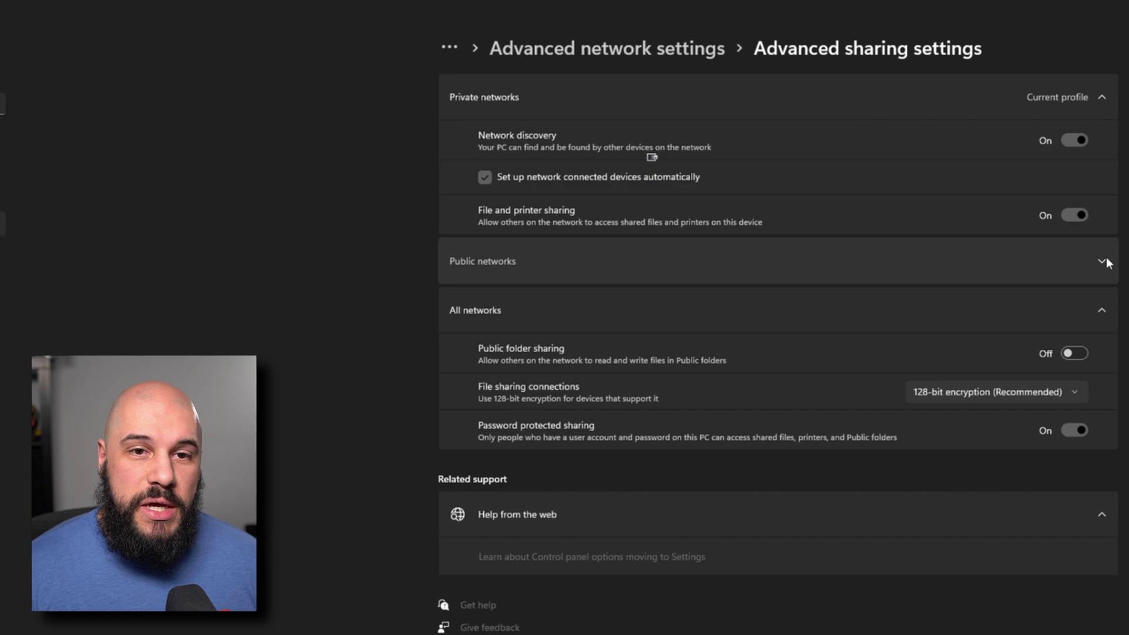
pyautogui.click(1101, 260)
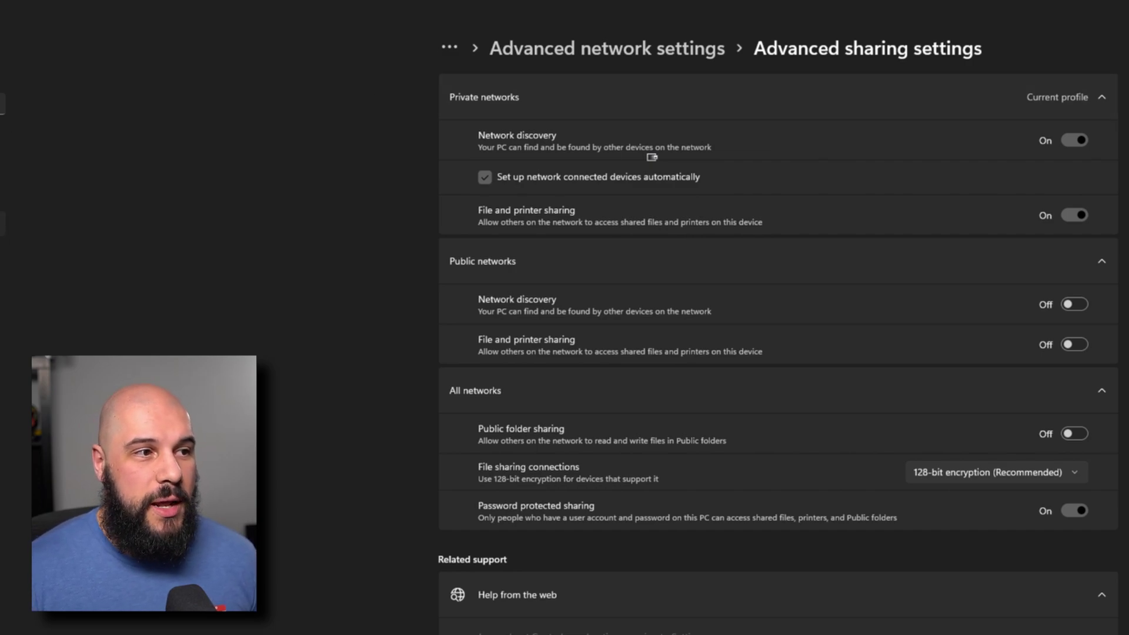
# Return to Network & internet and open the Wi-Fi connection's properties to confirm it is Private
pyautogui.click(230, 211)
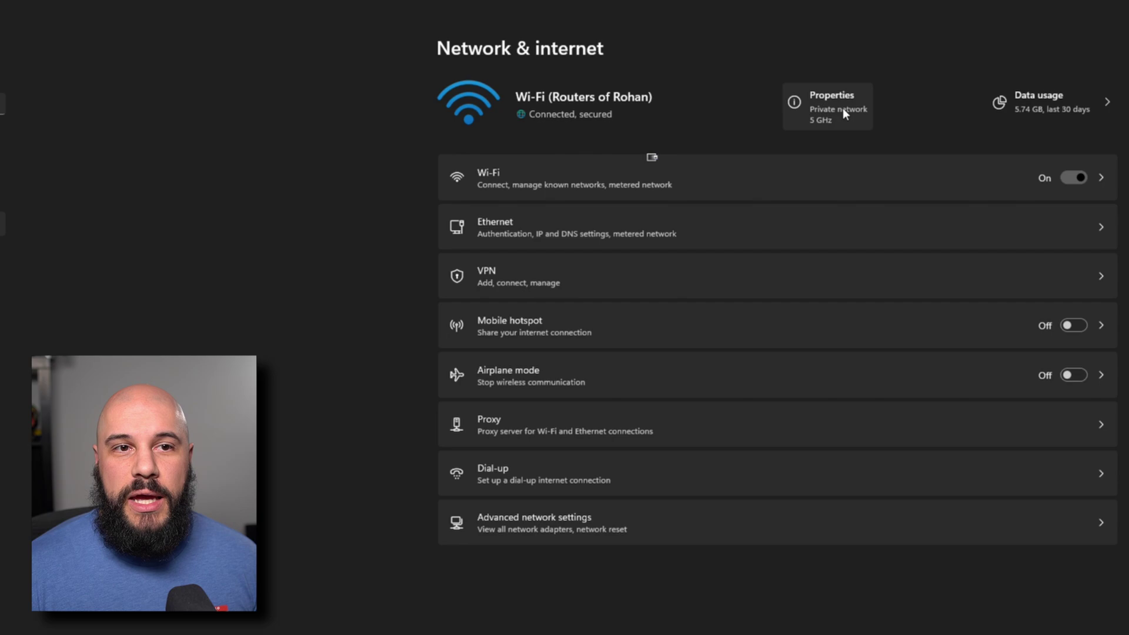
pyautogui.click(843, 112)
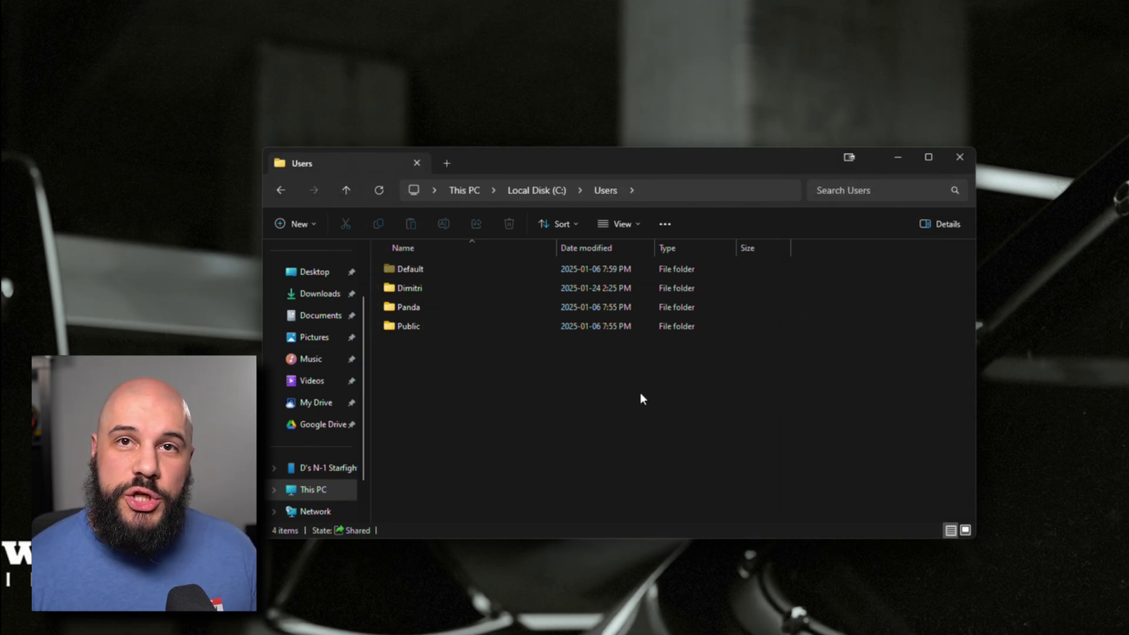
# Open the Sharing settings of the Pictures folder in the user's profile folder
pyautogui.doubleClick(419, 286)
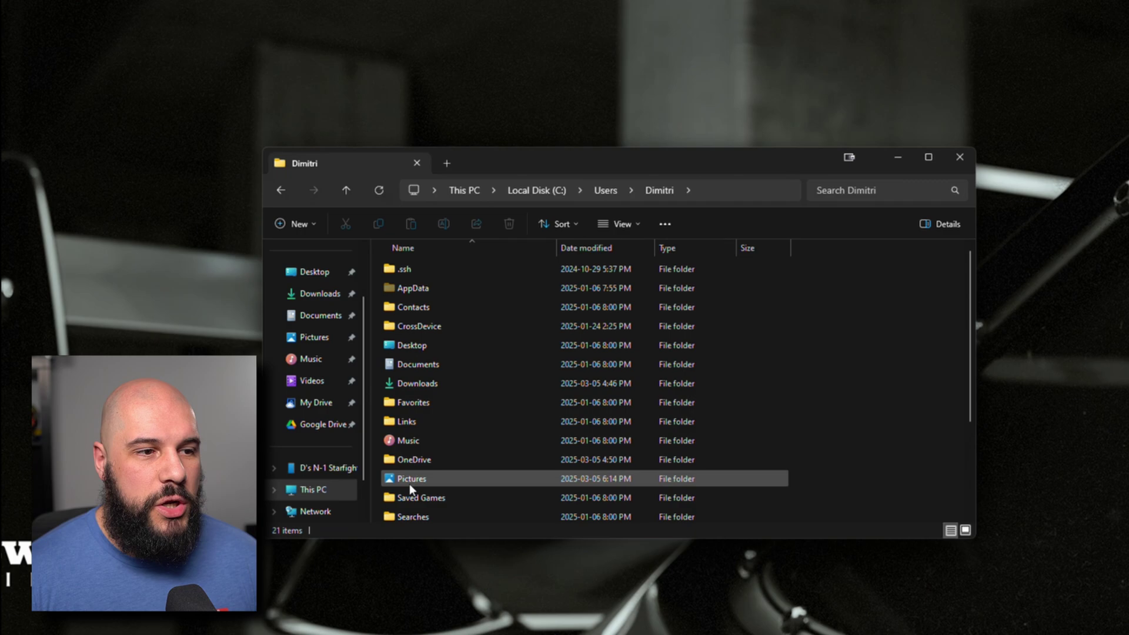
pyautogui.click(411, 478)
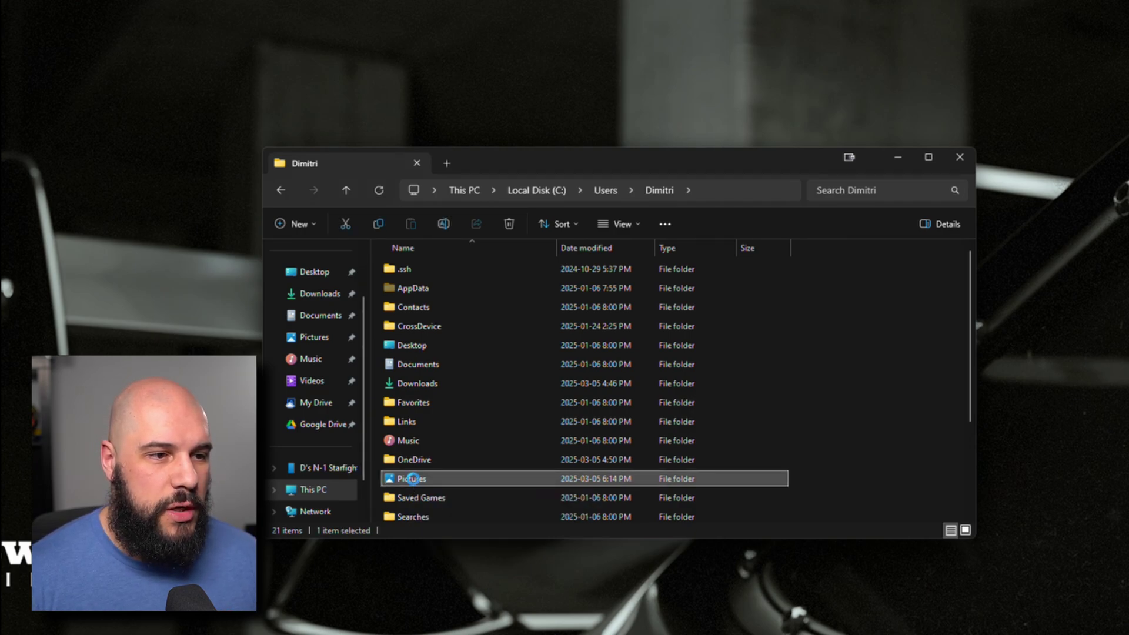
pyautogui.rightClick(411, 479)
pyautogui.press('r')
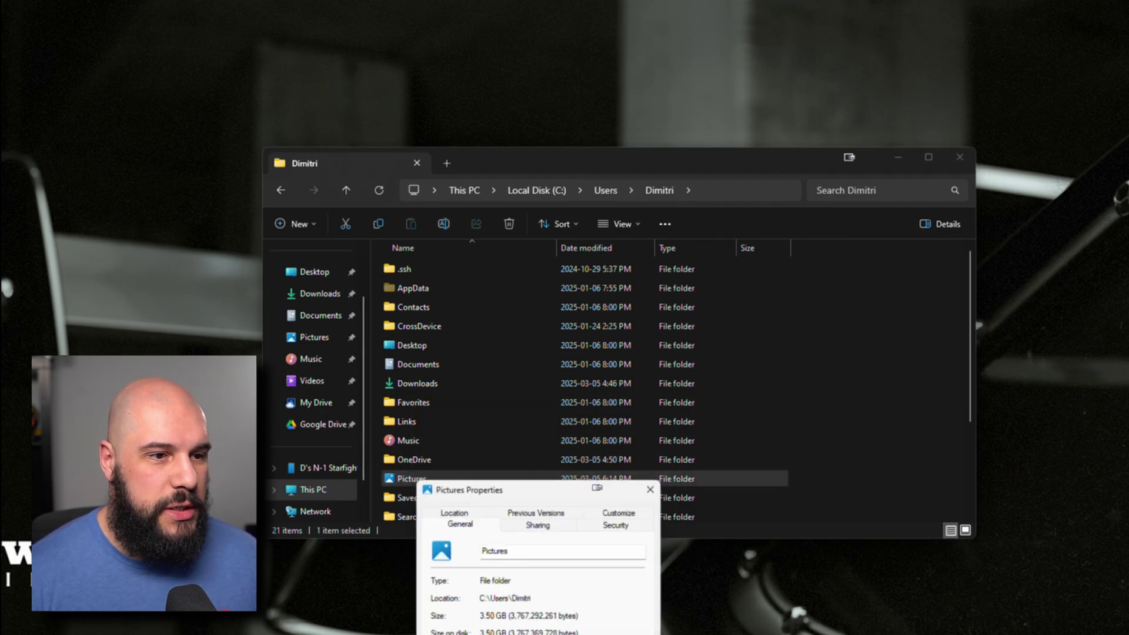
pyautogui.click(558, 525)
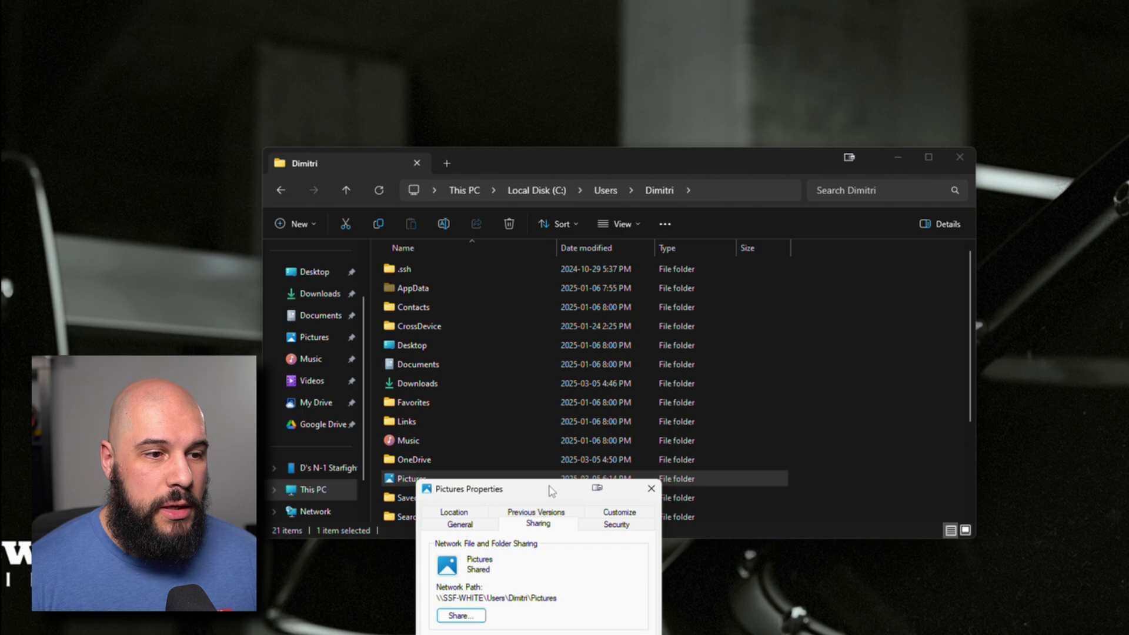
pyautogui.moveTo(551, 491); pyautogui.dragTo(634, 195)
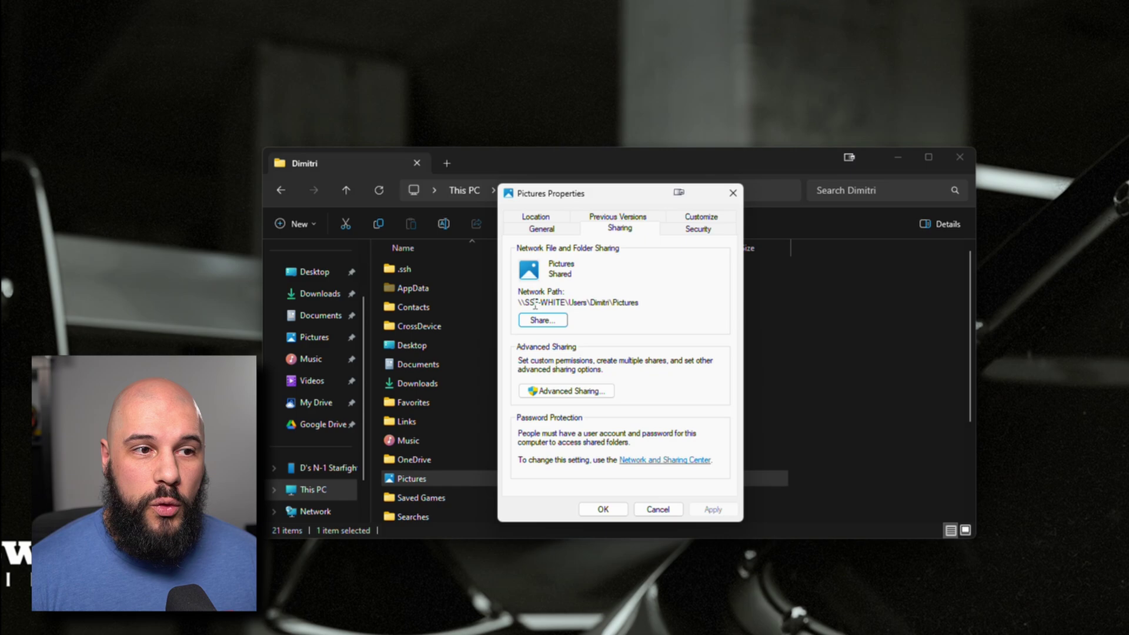
# Enable Share this folder for Pictures and allow Everyone Full Control in its permissions
pyautogui.click(585, 391)
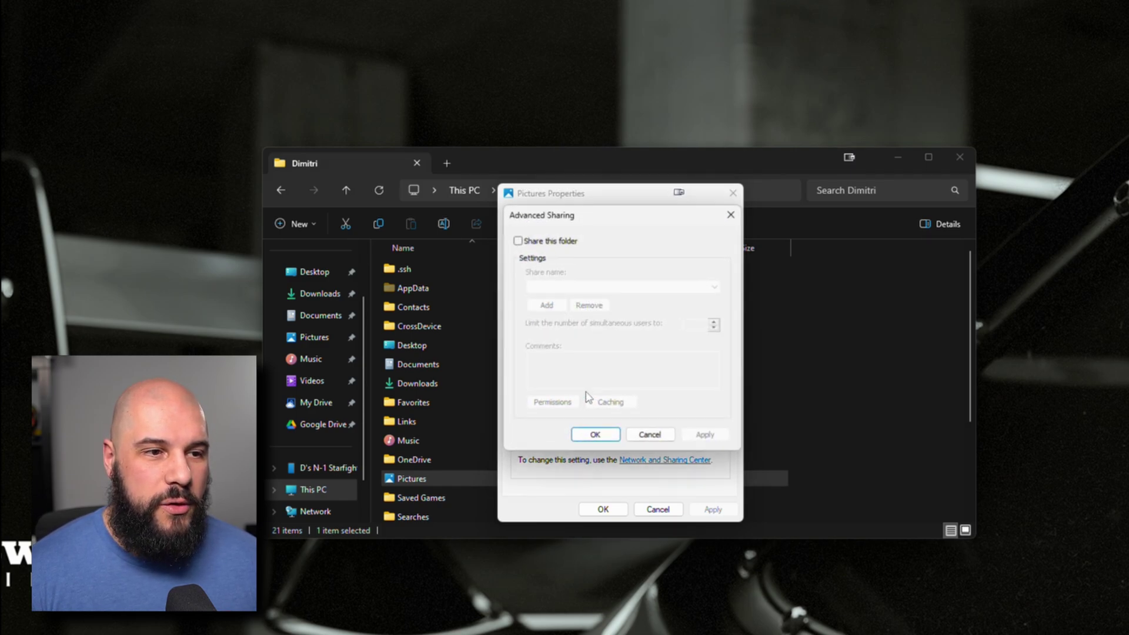
pyautogui.click(518, 241)
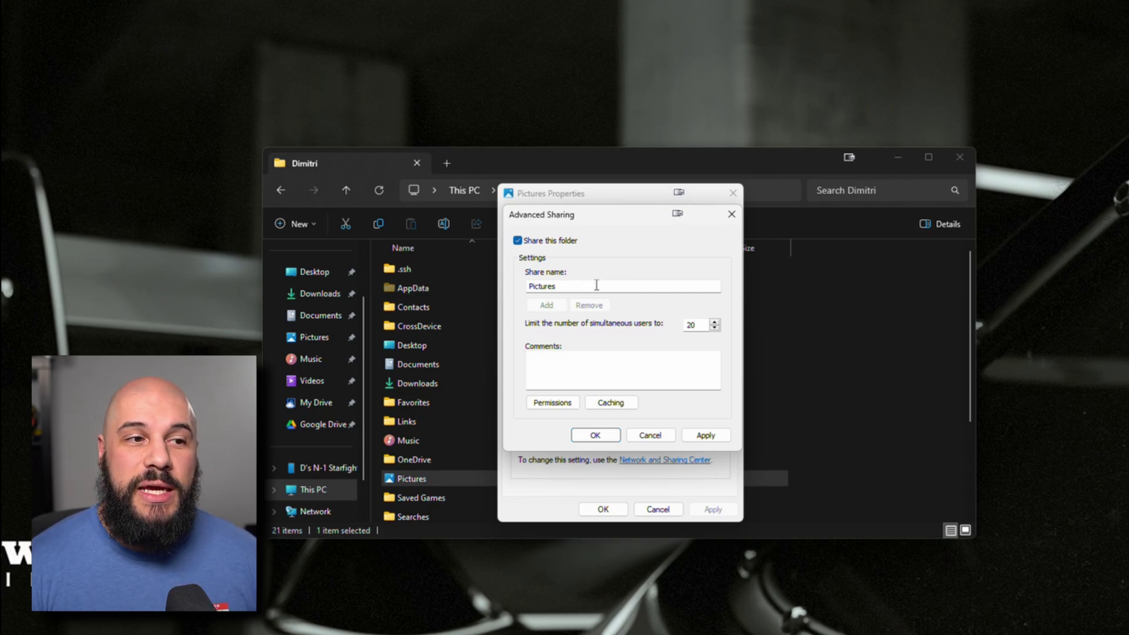
pyautogui.moveTo(613, 223); pyautogui.dragTo(784, 225)
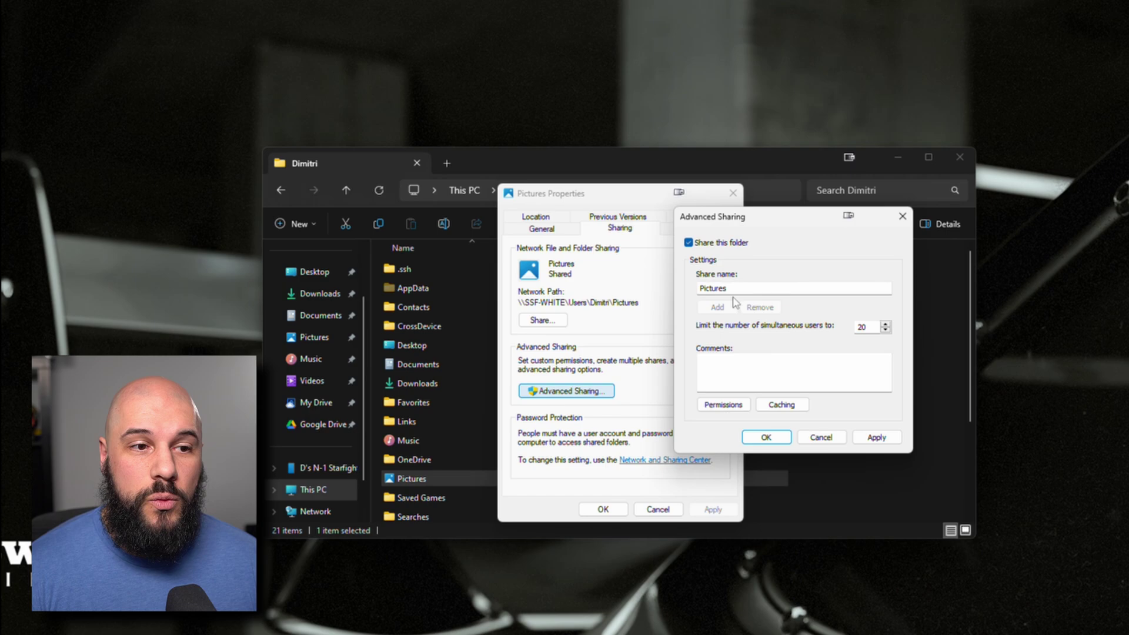
pyautogui.click(724, 405)
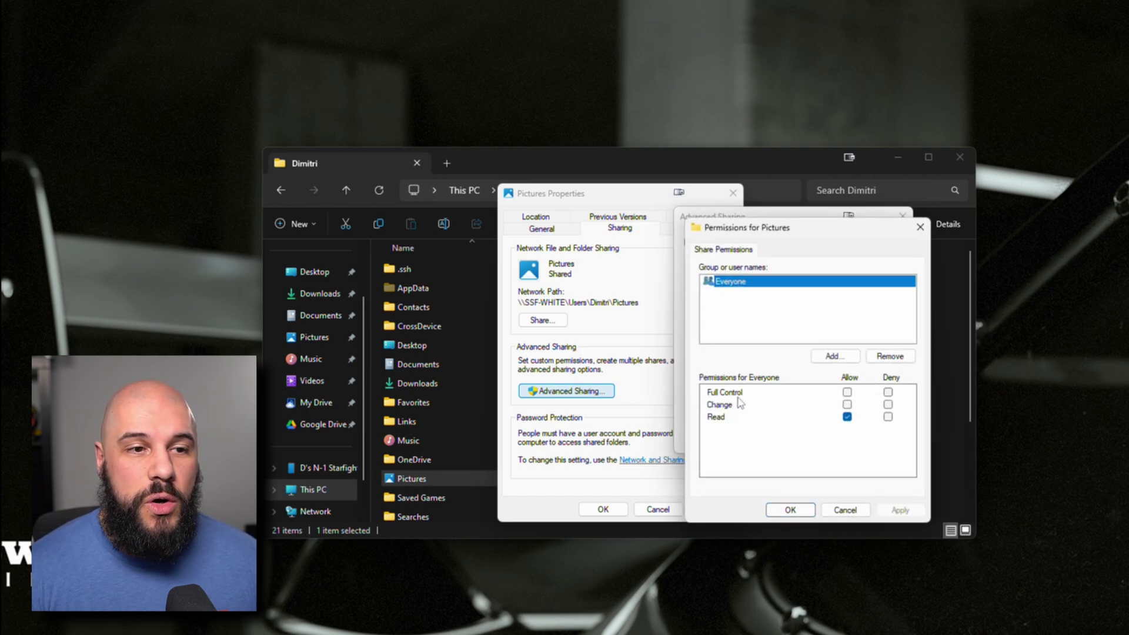
pyautogui.click(847, 392)
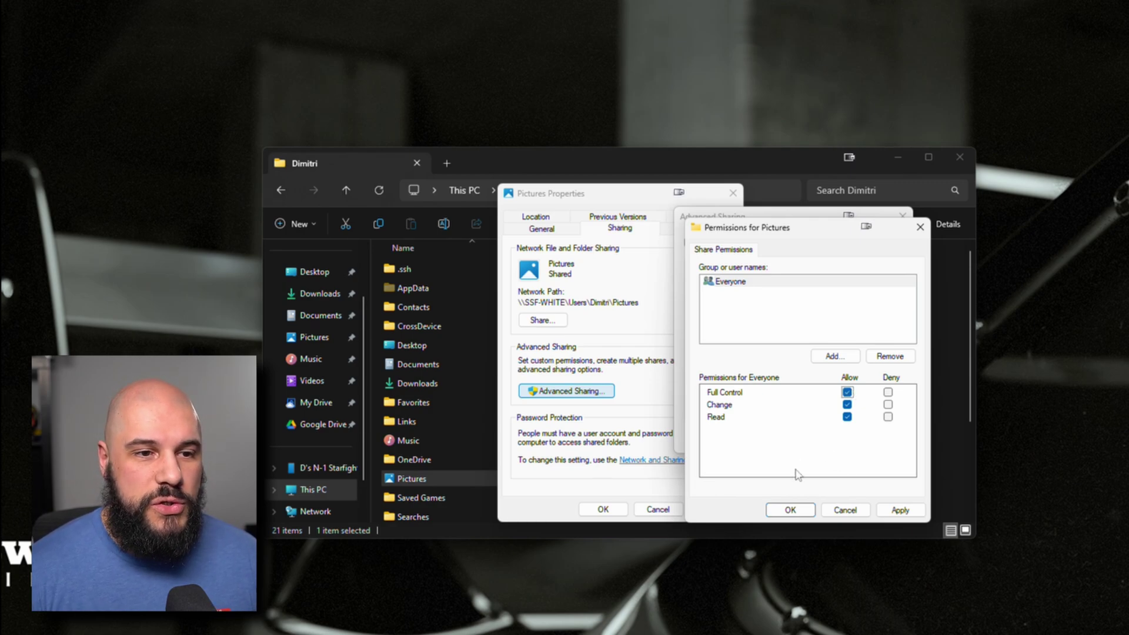
# Apply the Pictures share, check its path \\SSF-WHITE\Pictures, close Properties and return to This PC
pyautogui.click(790, 509)
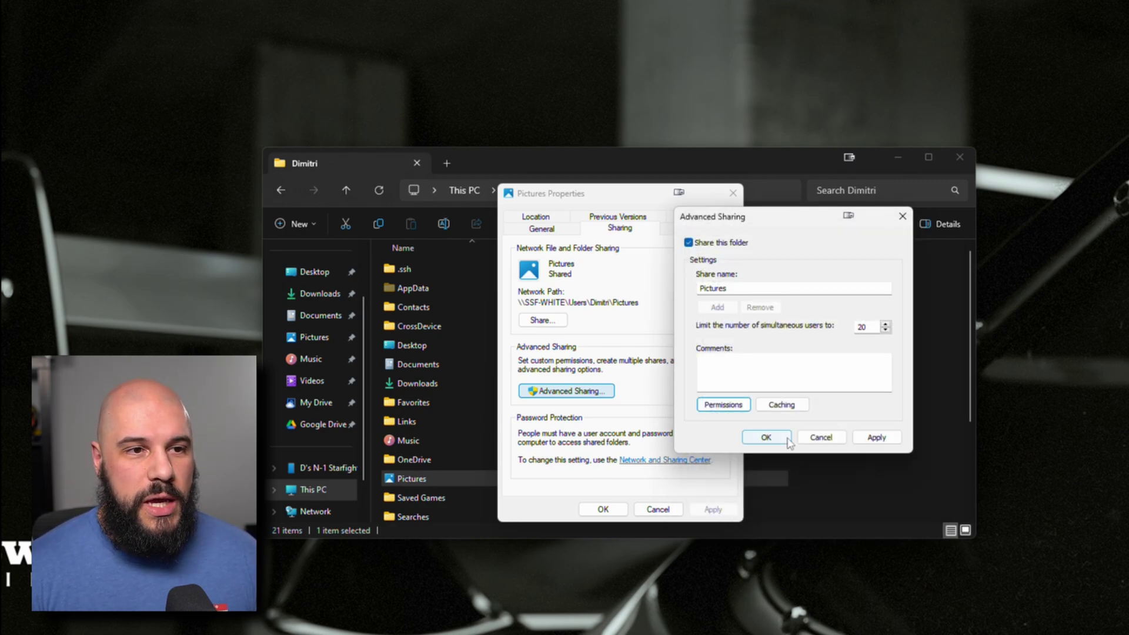
pyautogui.click(766, 437)
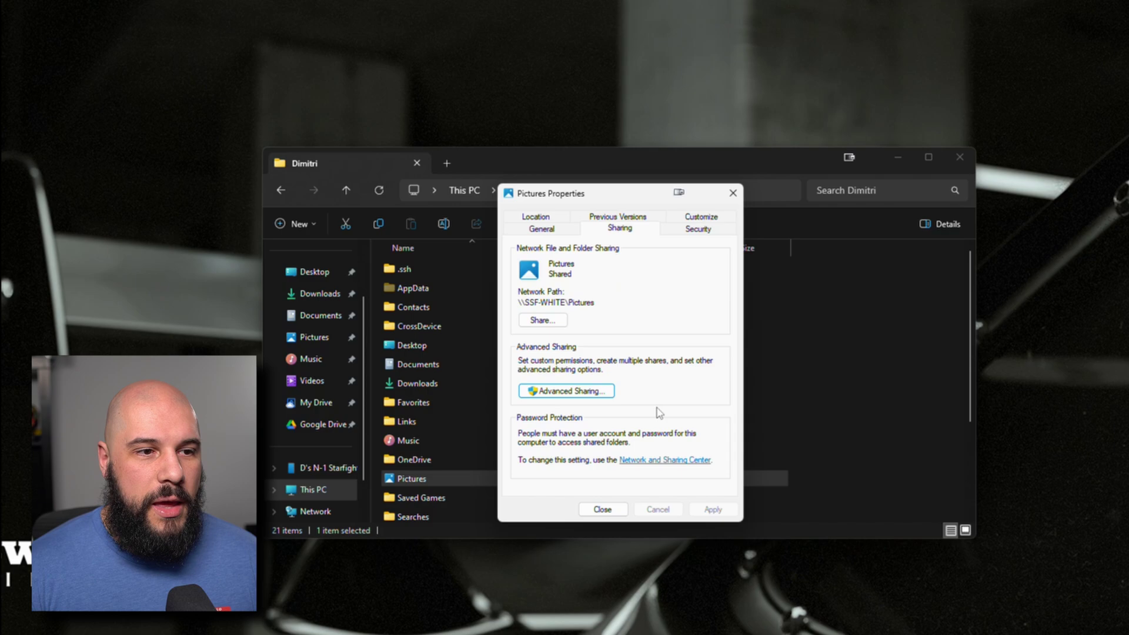
pyautogui.click(604, 306)
pyautogui.moveTo(605, 305); pyautogui.dragTo(512, 303)
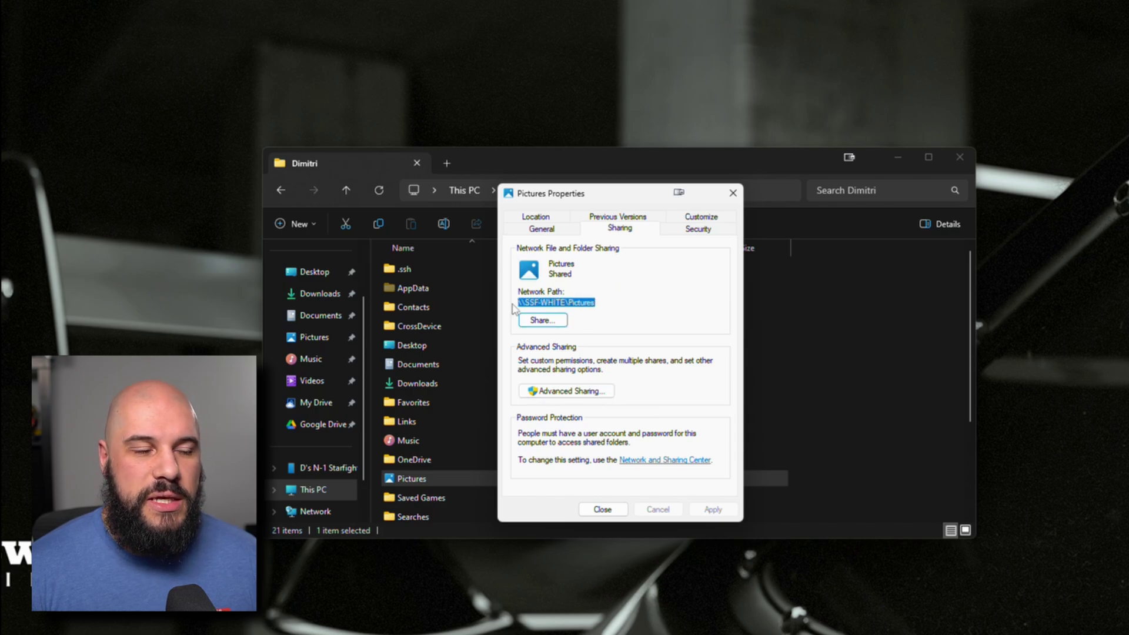
pyautogui.click(590, 300)
pyautogui.moveTo(595, 302); pyautogui.dragTo(516, 303)
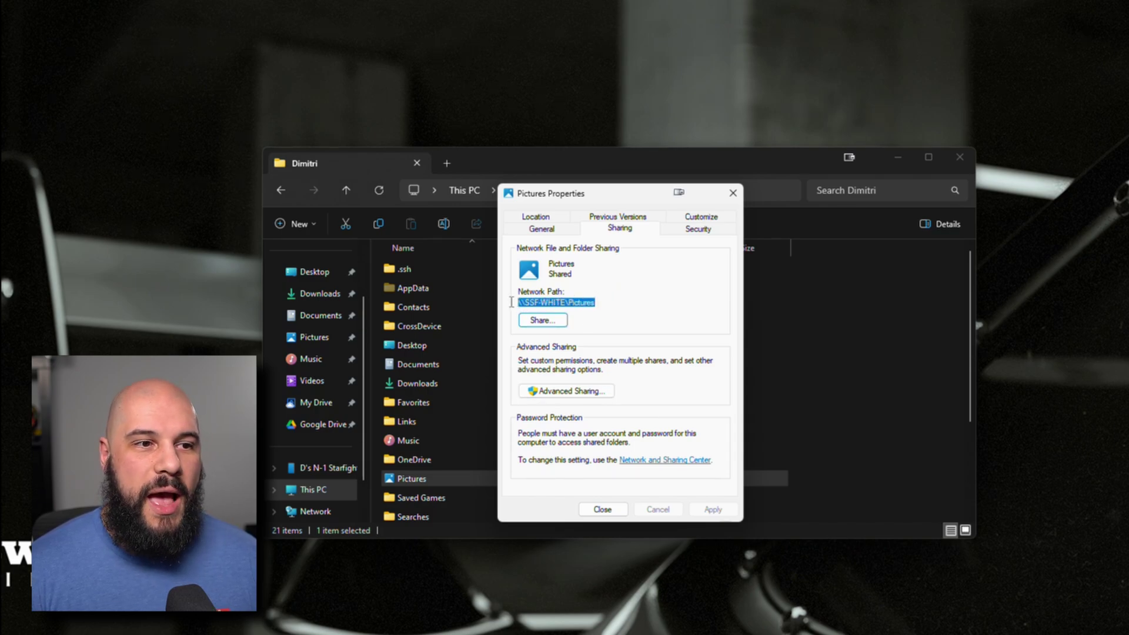
pyautogui.click(562, 302)
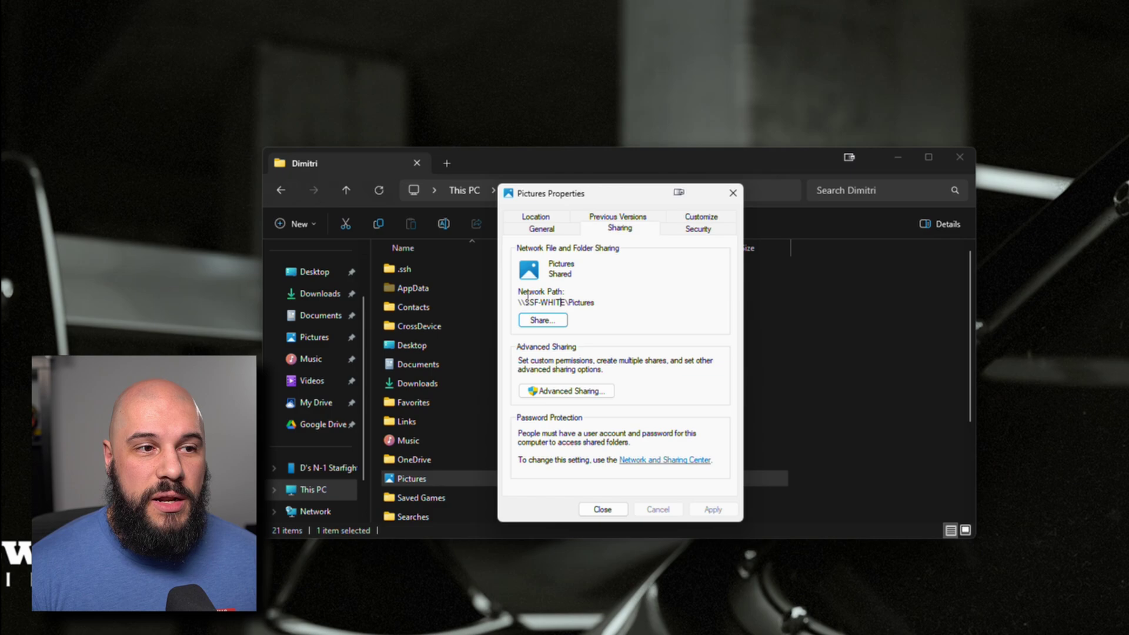
pyautogui.moveTo(605, 304); pyautogui.dragTo(554, 303)
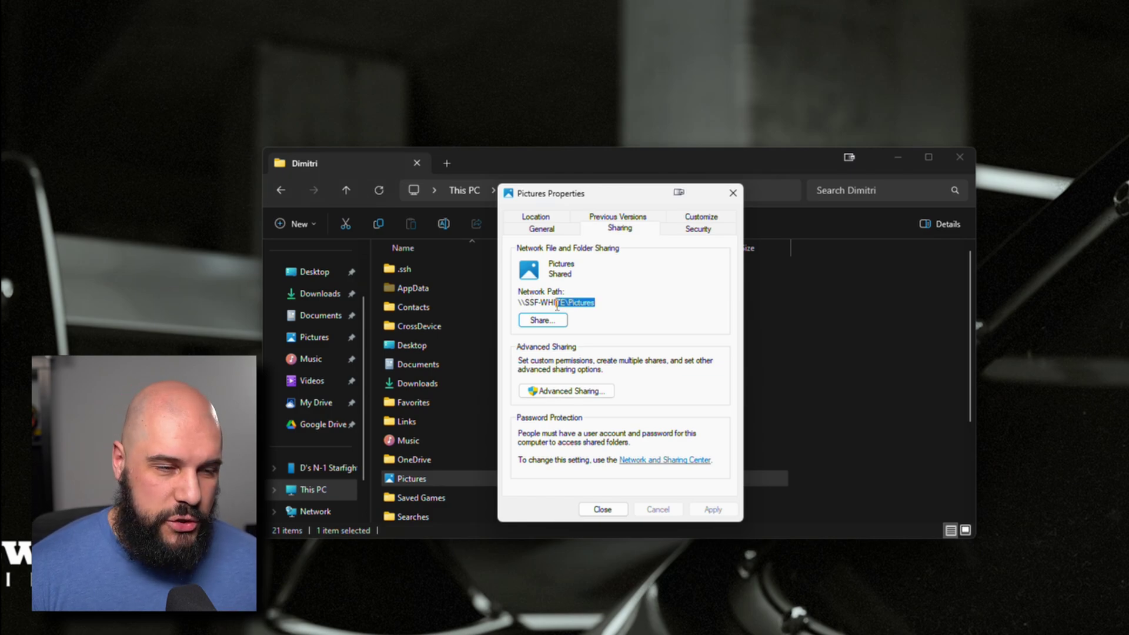
pyautogui.click(588, 301)
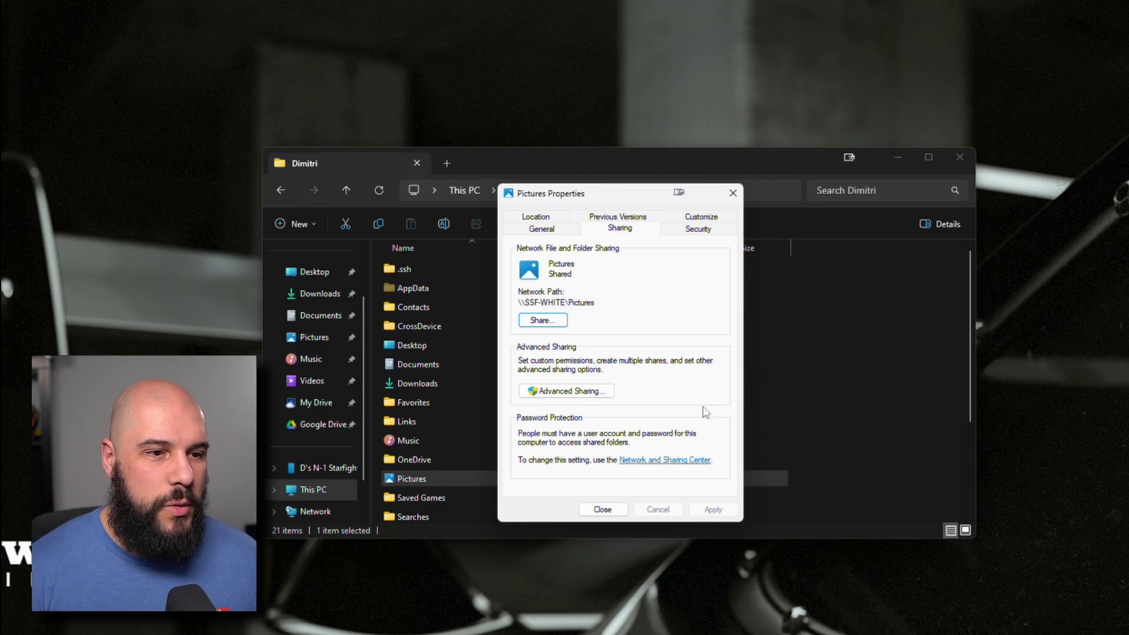
pyautogui.click(603, 509)
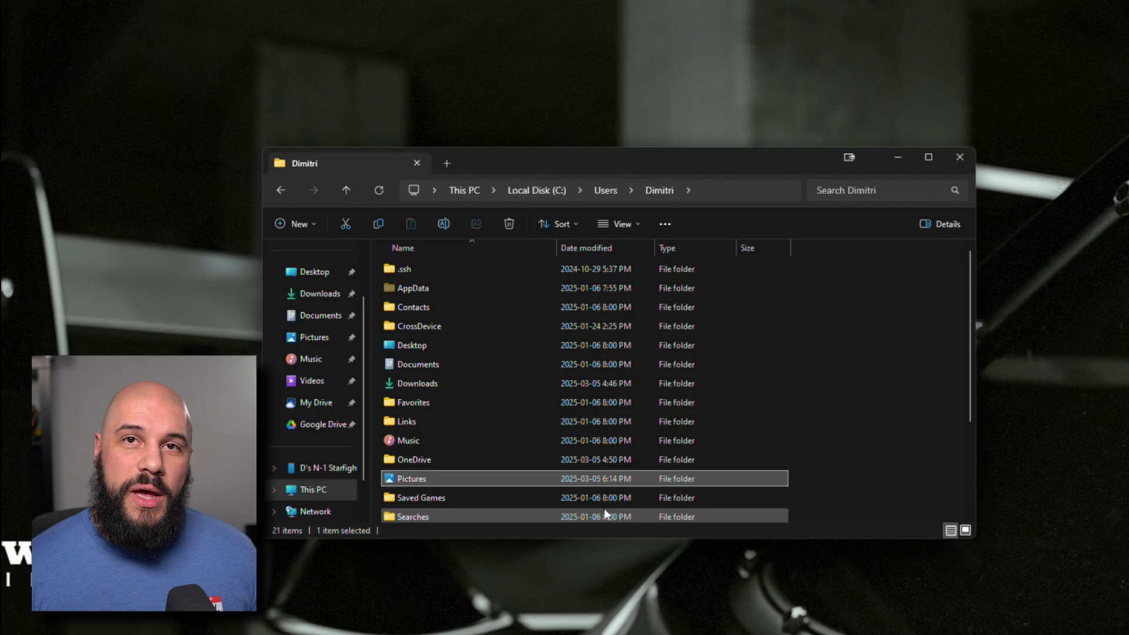
pyautogui.click(303, 489)
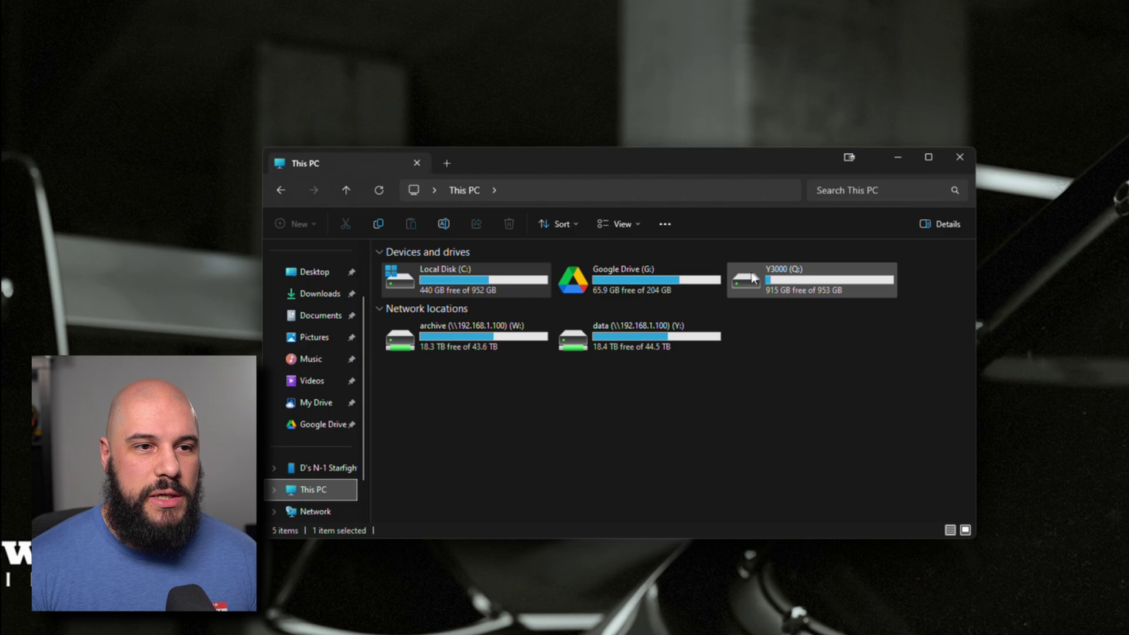
# Share the Y3000 (Q:) drive as Q with Full Control for Everyone and note its network path
pyautogui.moveTo(758, 283)
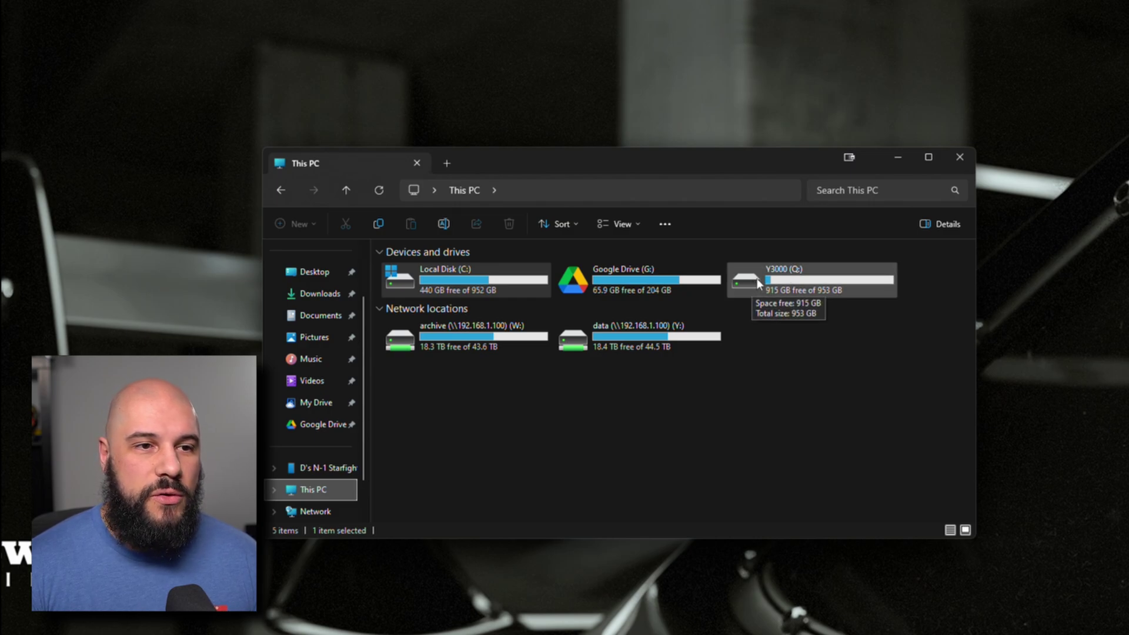
pyautogui.rightClick(754, 280)
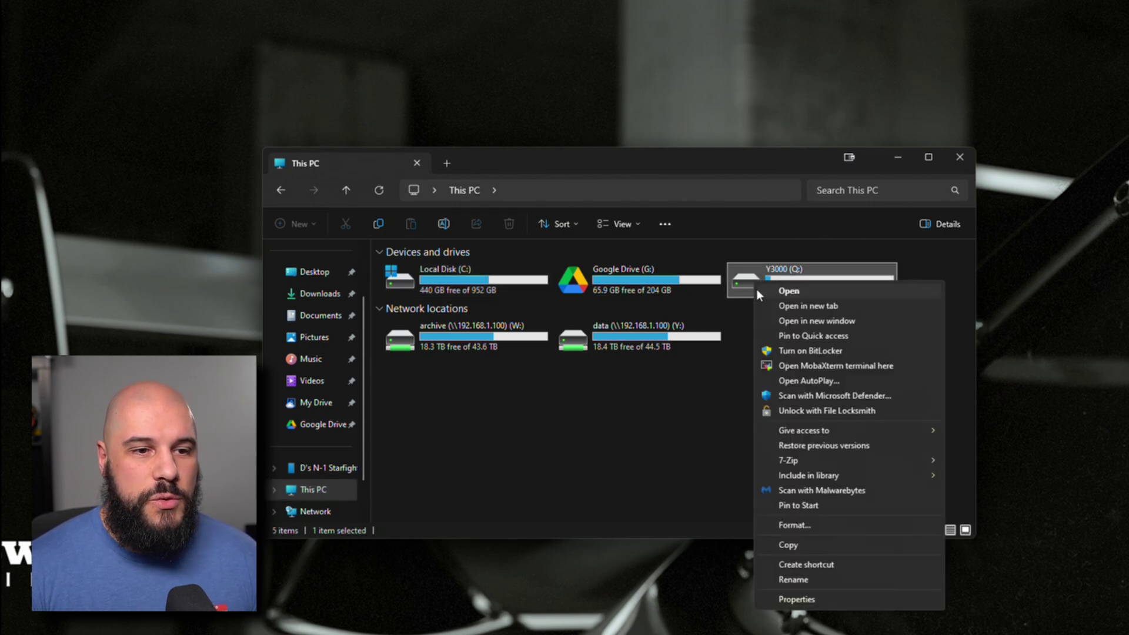
pyautogui.click(797, 600)
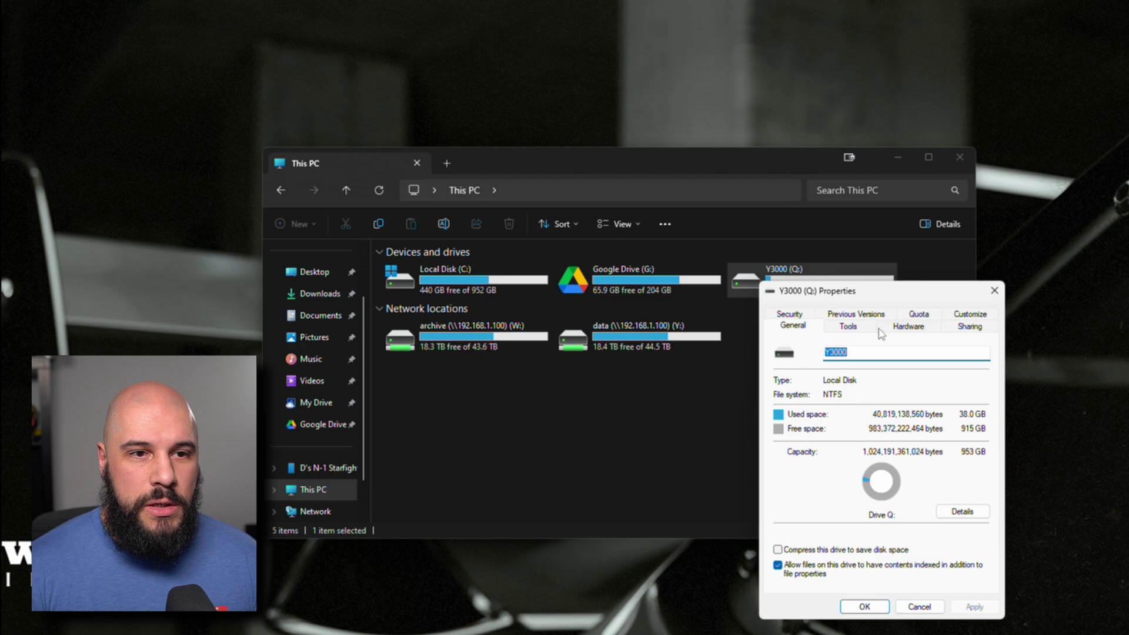
pyautogui.click(959, 326)
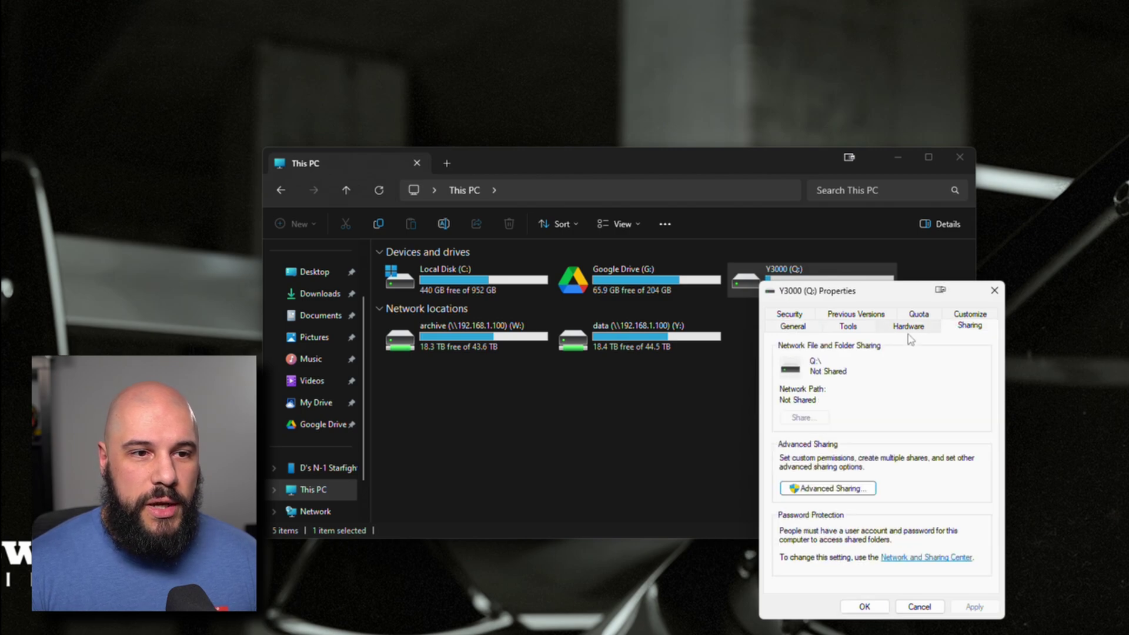
pyautogui.click(834, 489)
pyautogui.click(813, 336)
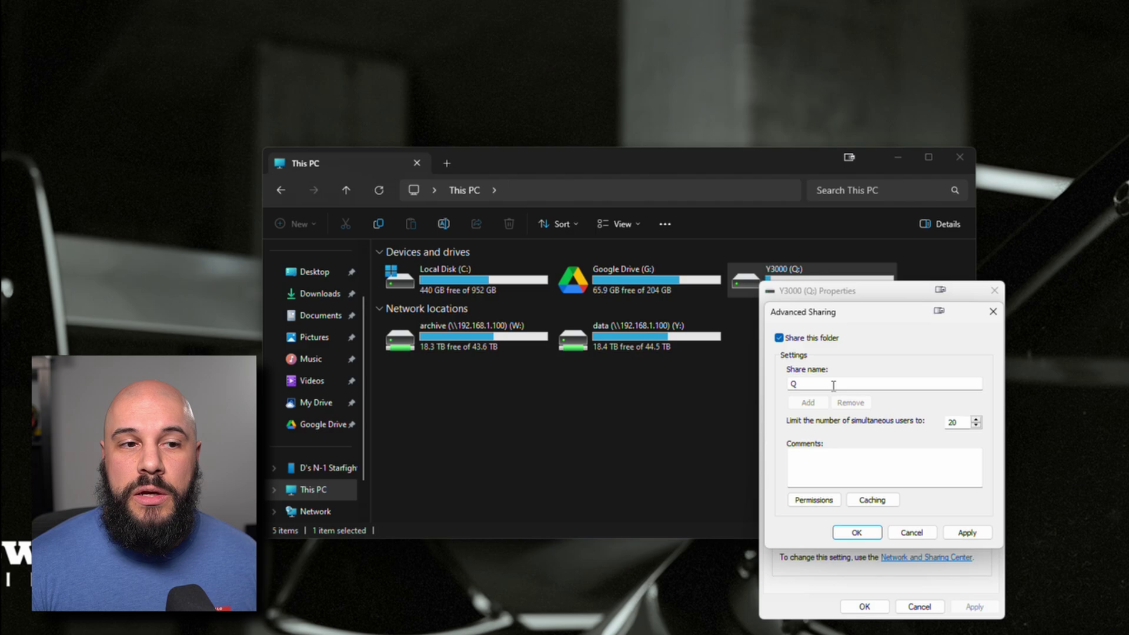
pyautogui.click(813, 499)
pyautogui.click(937, 486)
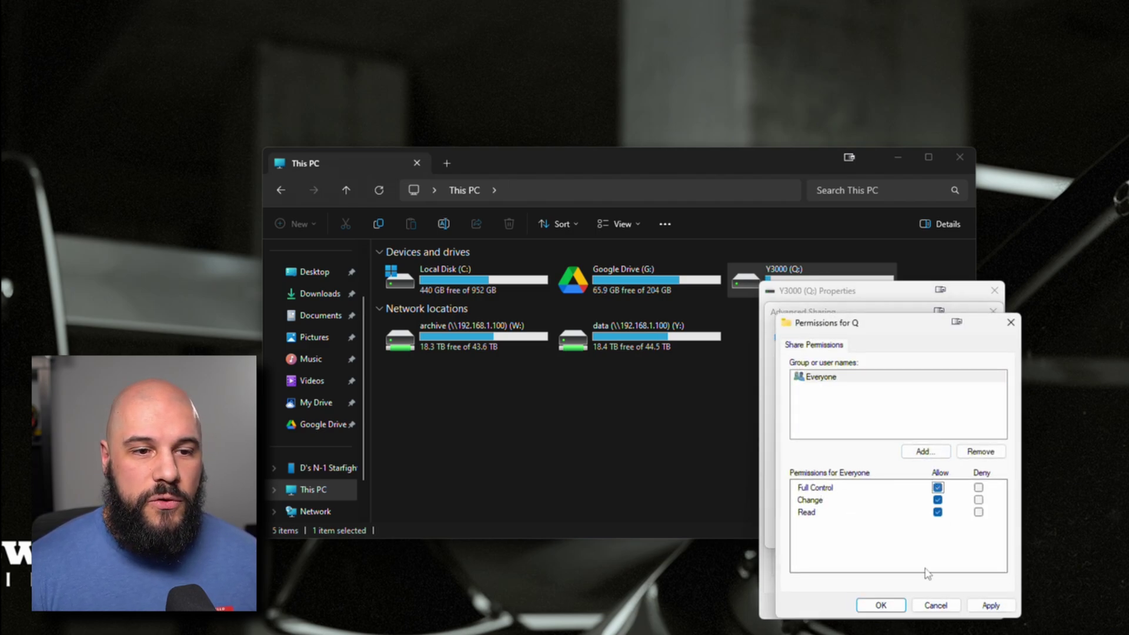
pyautogui.click(881, 605)
pyautogui.click(857, 532)
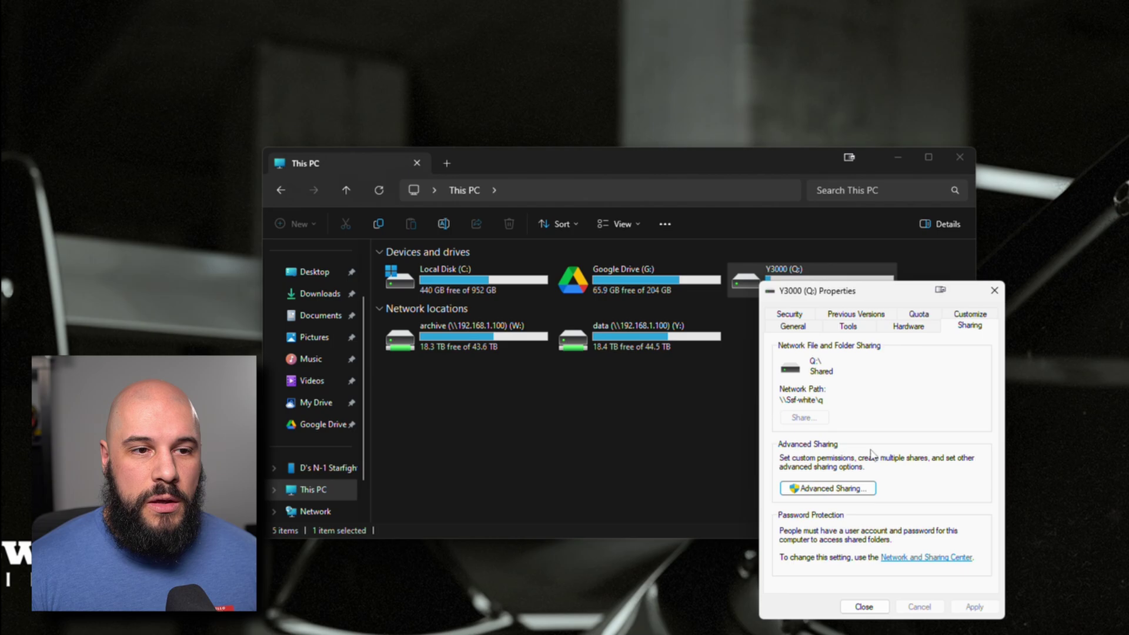
pyautogui.moveTo(837, 400); pyautogui.dragTo(767, 393)
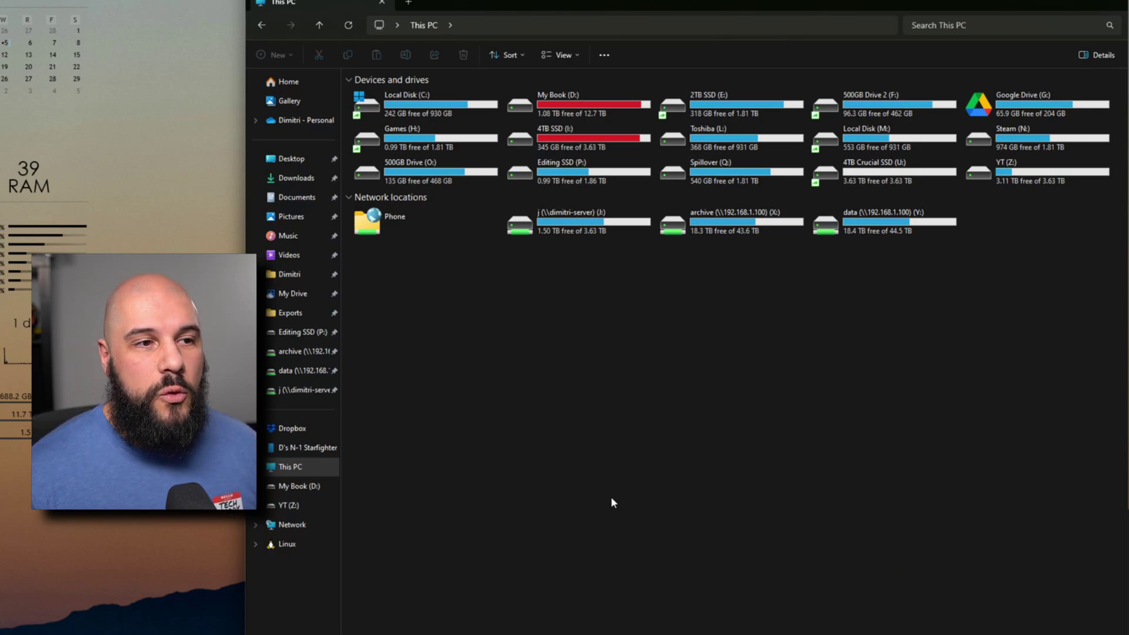
pyautogui.click(296, 525)
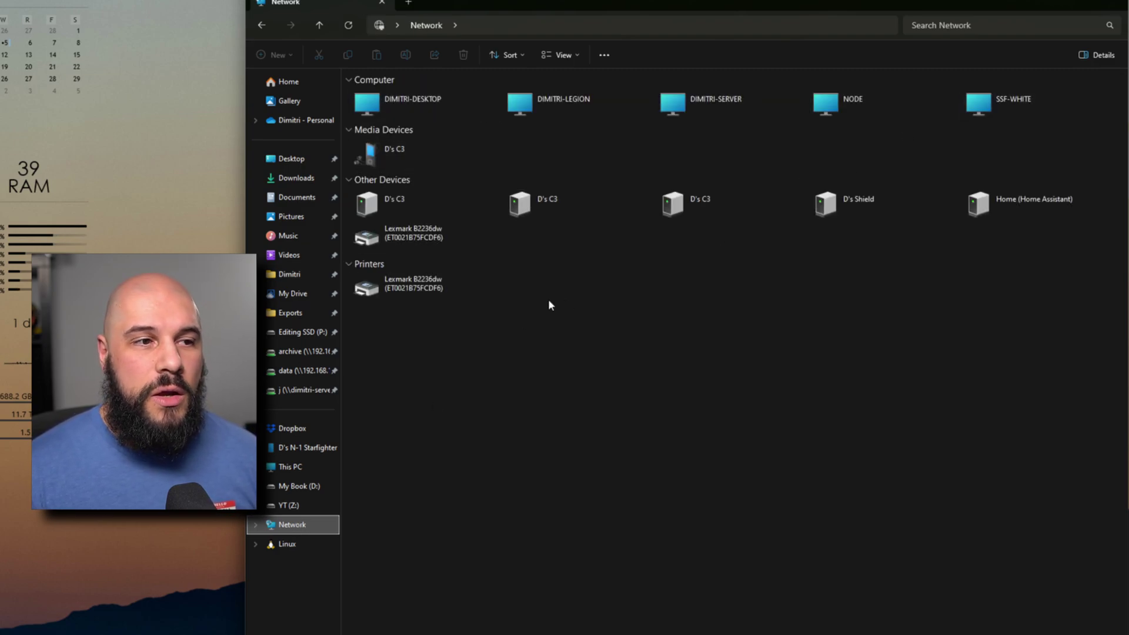
pyautogui.click(299, 467)
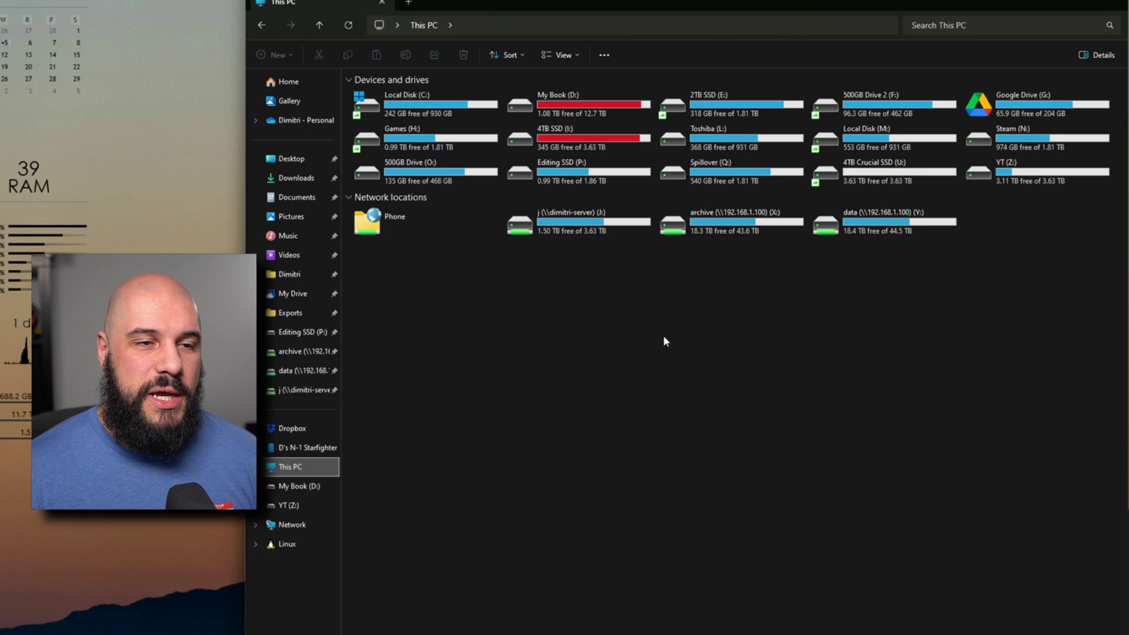
# Map network drive W: to the d share on the Legion computer
pyautogui.click(608, 57)
pyautogui.click(588, 121)
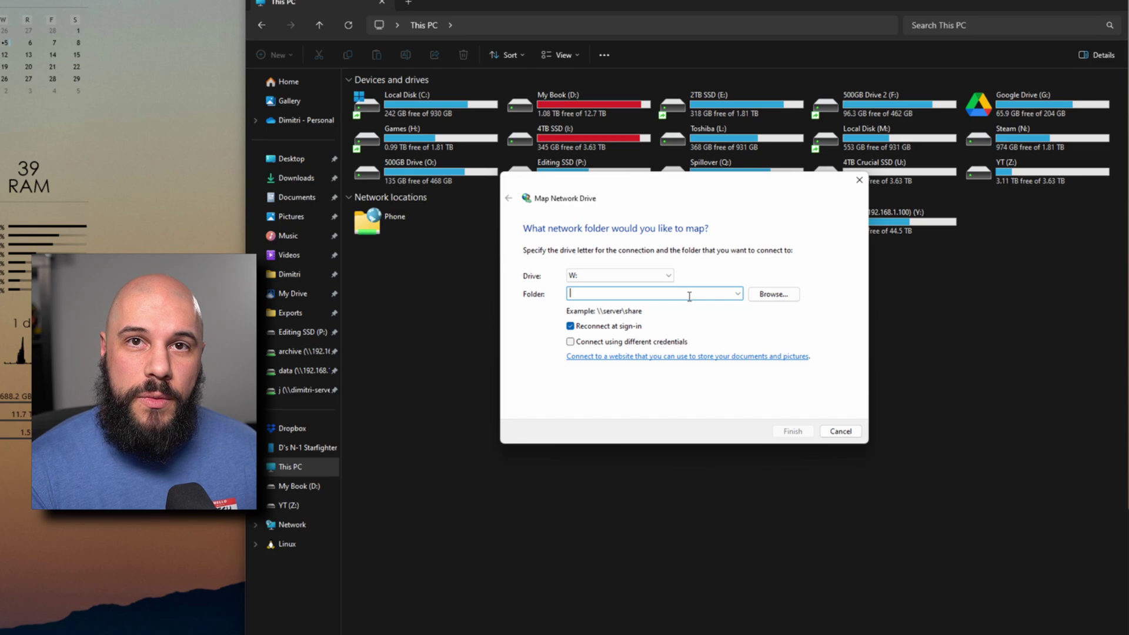
pyautogui.write('\\\\')
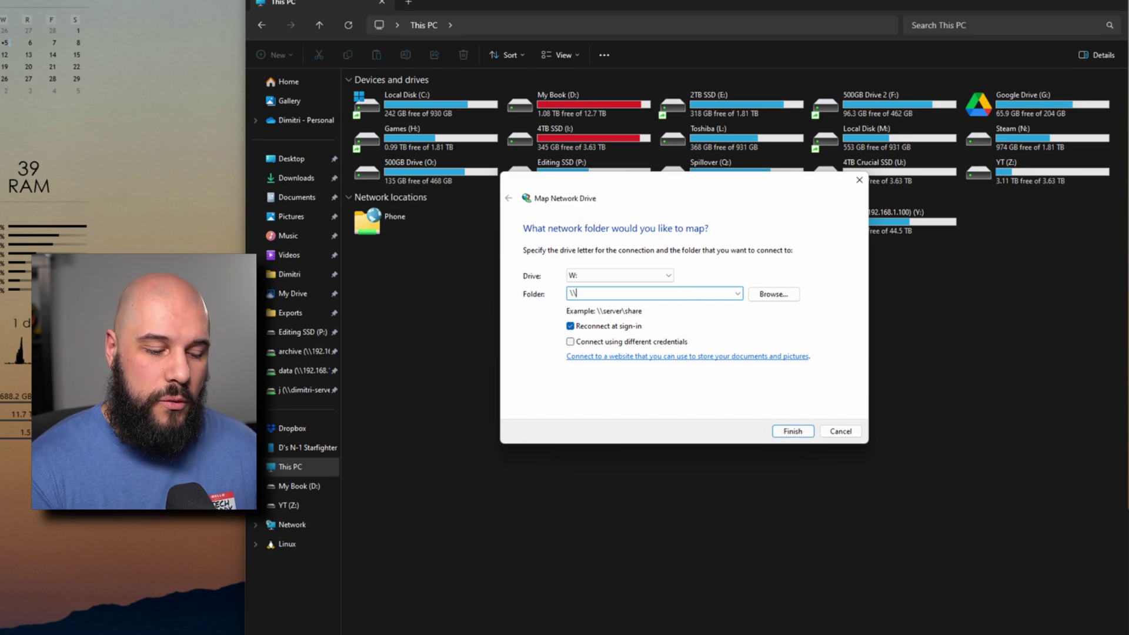
pyautogui.write('dimitri')
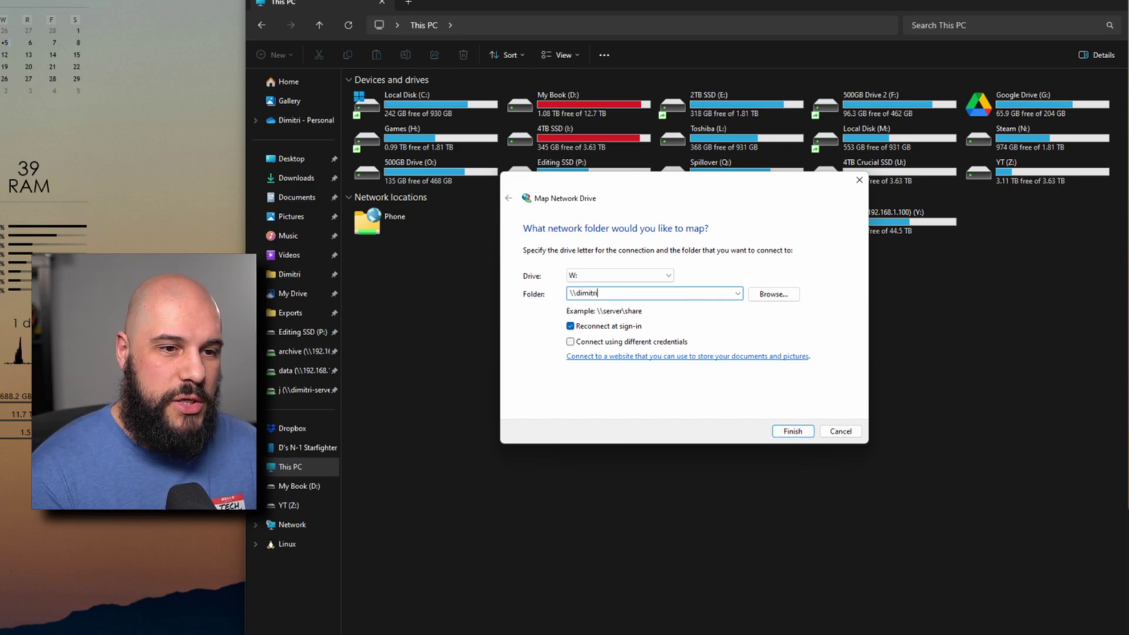
pyautogui.write('-le')
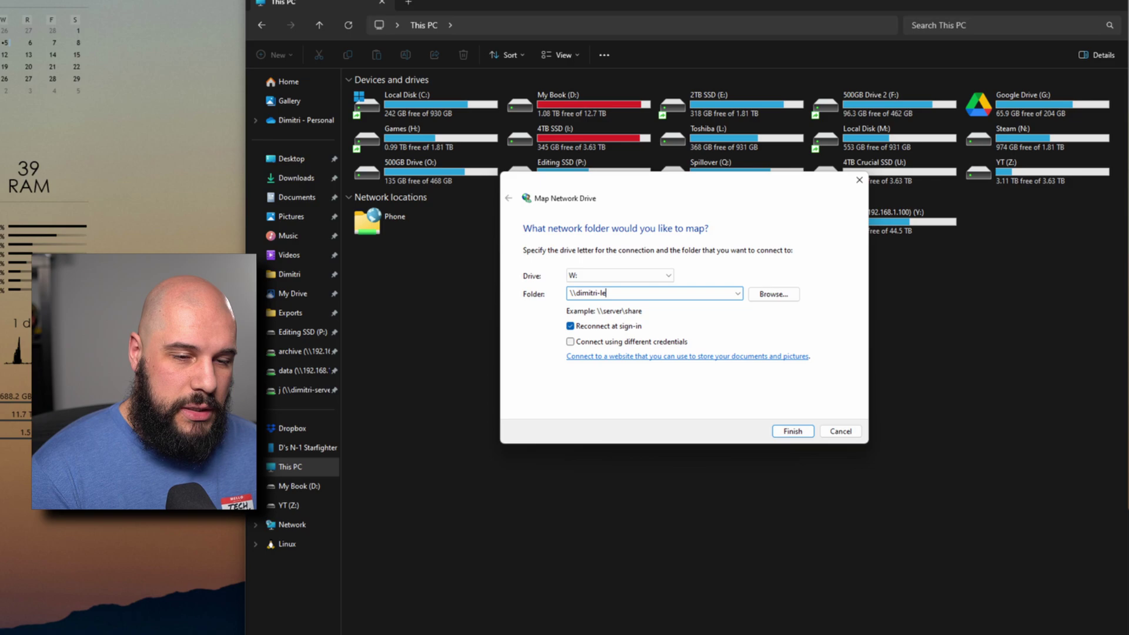
pyautogui.write('gion')
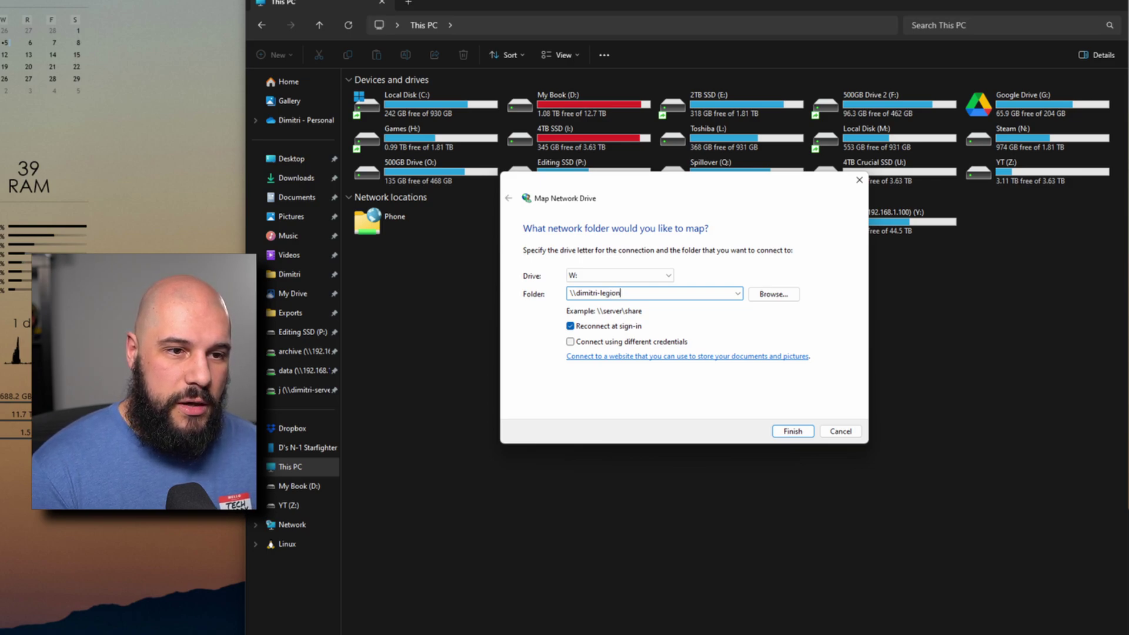
pyautogui.write('\\')
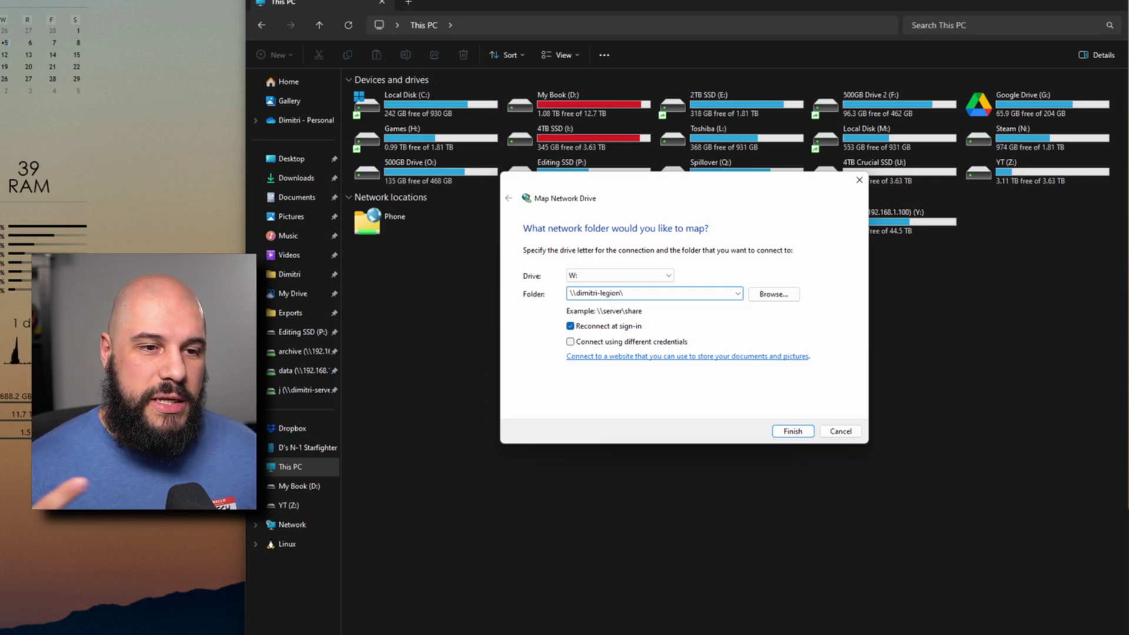
pyautogui.write('d')
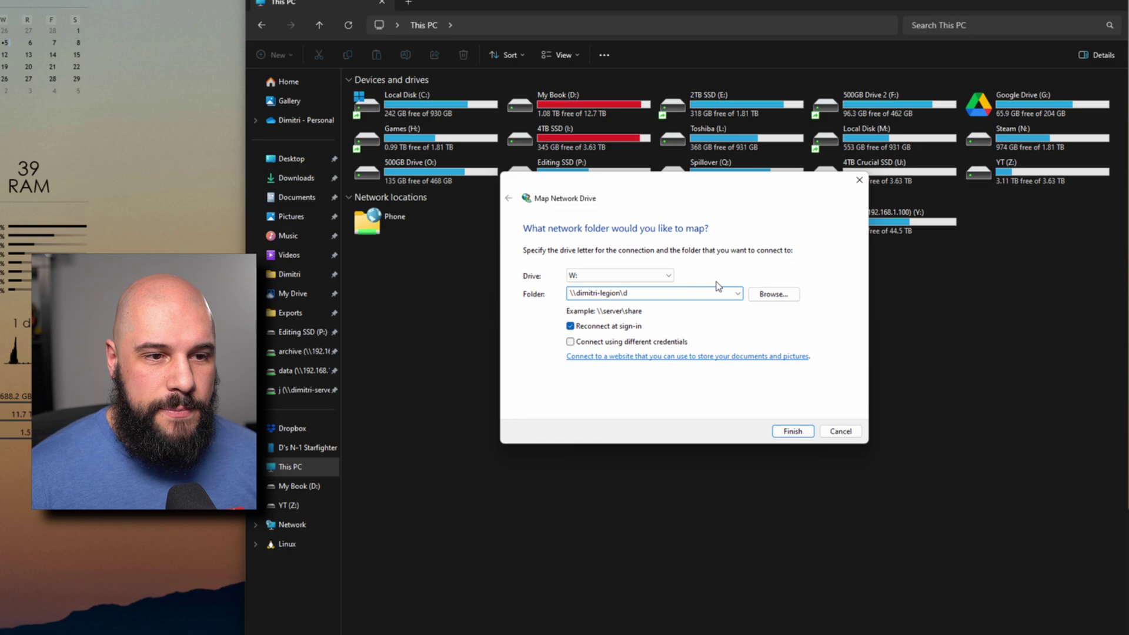
pyautogui.click(801, 432)
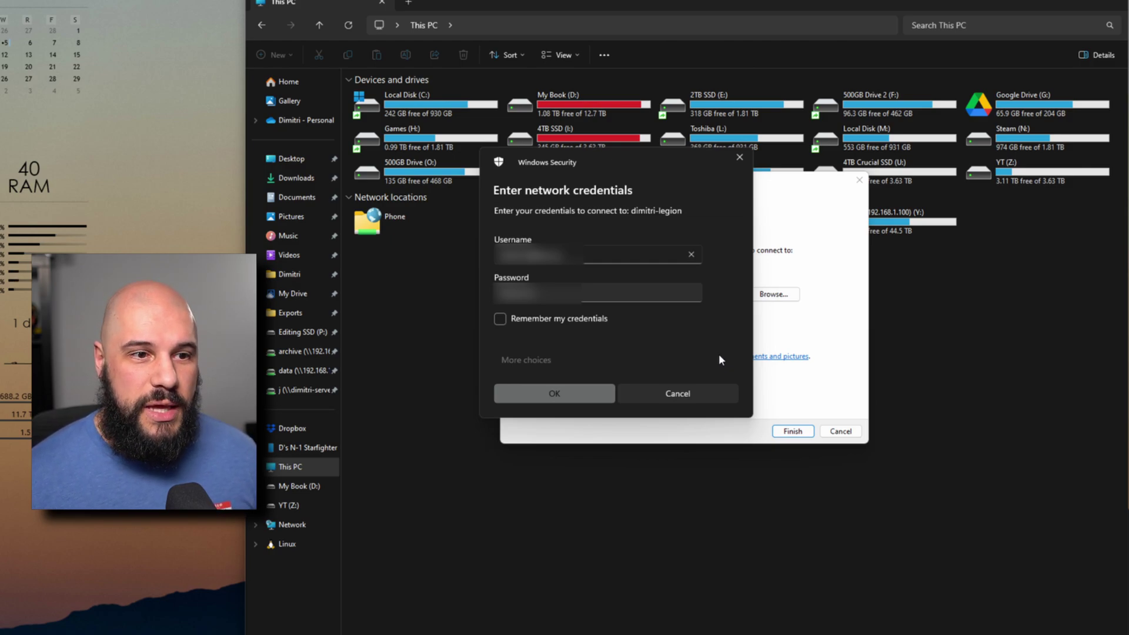
# Enter the network password, tick Remember my credentials, and submit to connect the share
pyautogui.press('Tab')
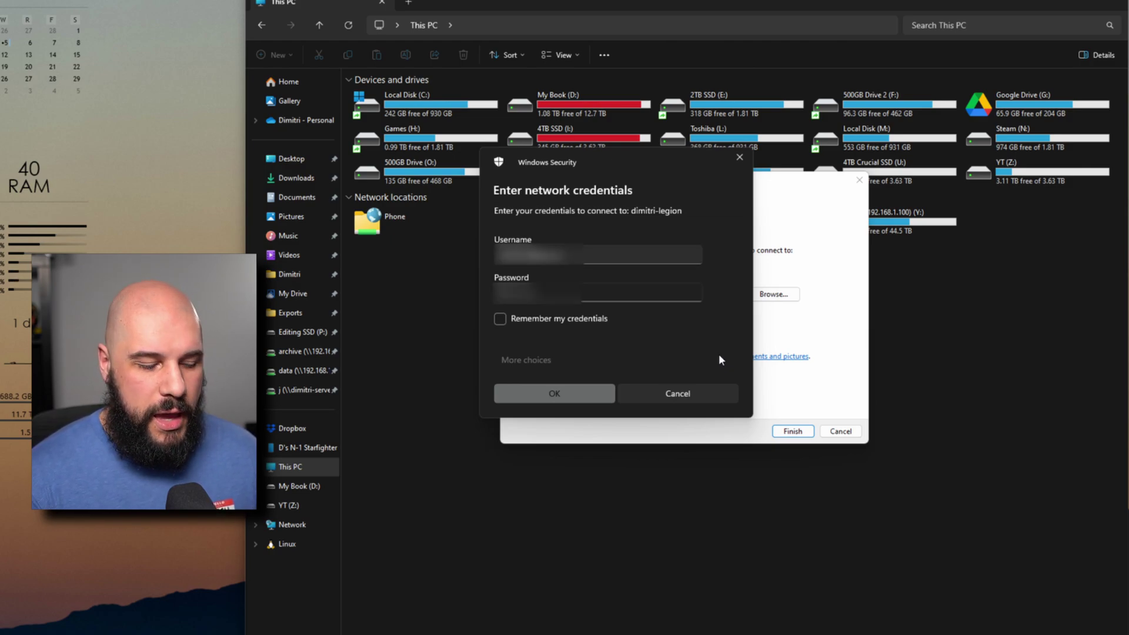
pyautogui.write('••••')
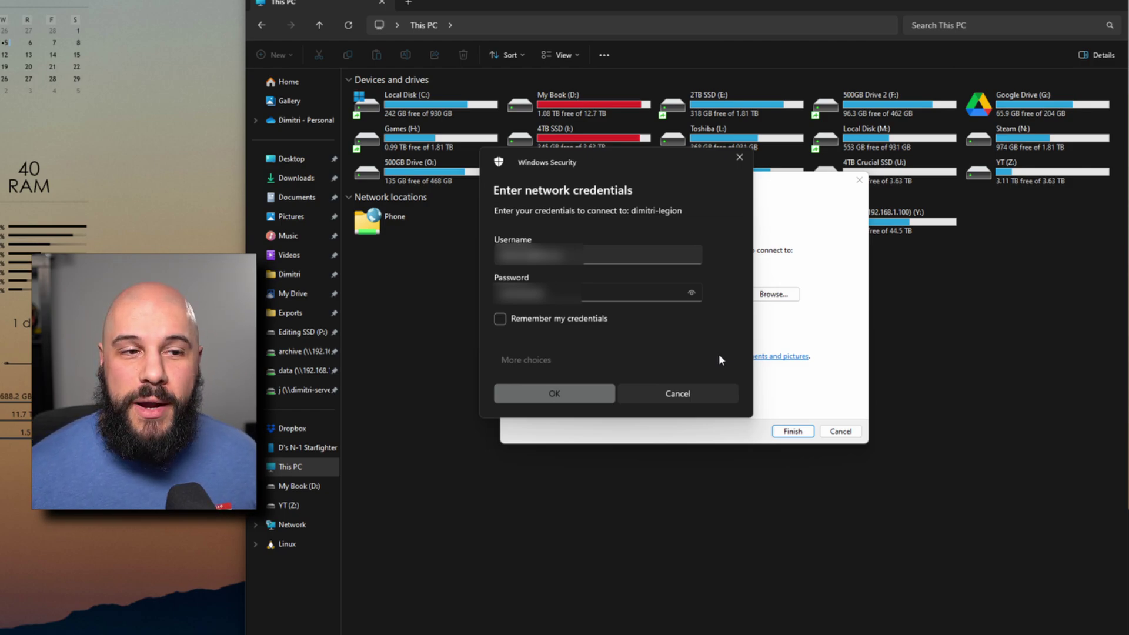
pyautogui.click(576, 318)
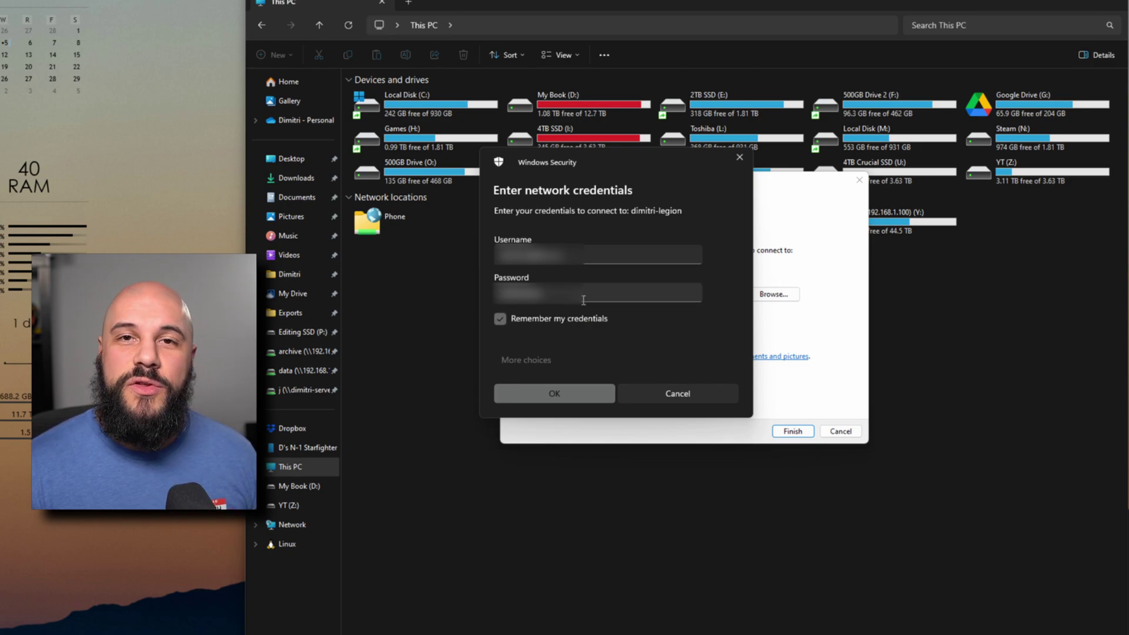
pyautogui.click(555, 393)
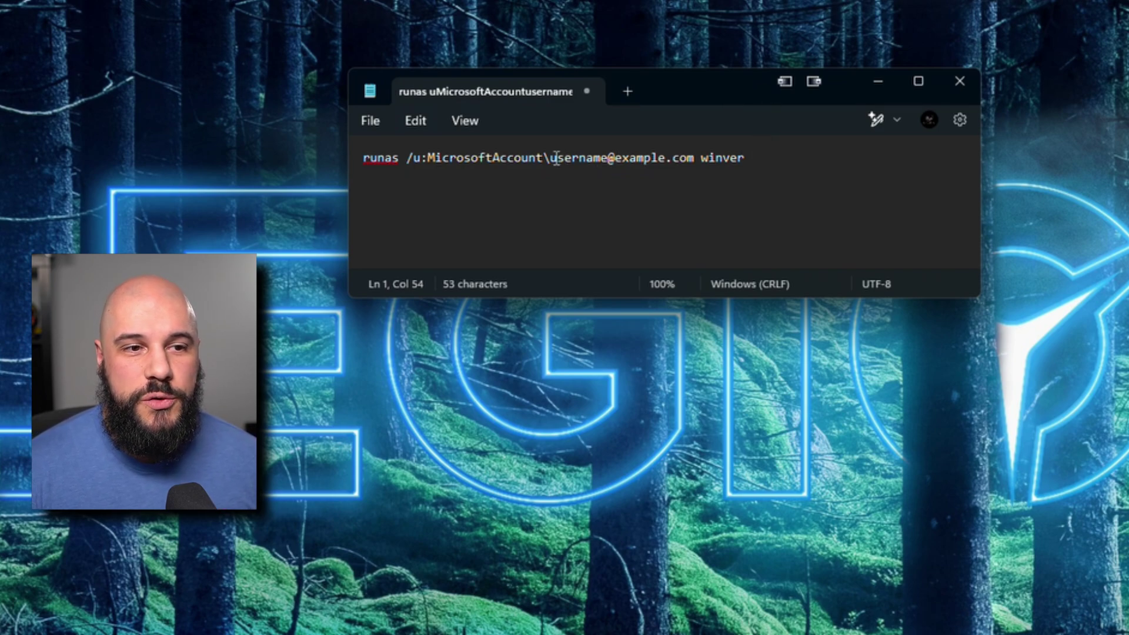
# Paste the runas command line from Notepad into the Run dialog
pyautogui.moveTo(551, 158); pyautogui.dragTo(695, 166)
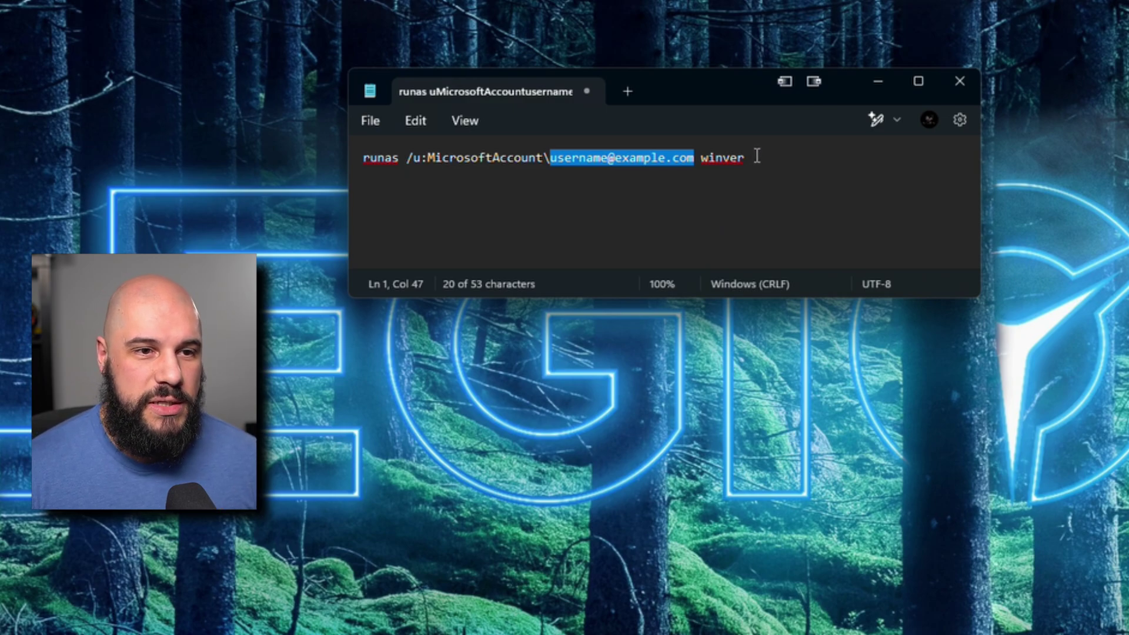
pyautogui.moveTo(754, 157); pyautogui.dragTo(353, 156)
pyautogui.hotkey('ctrl', 'c')
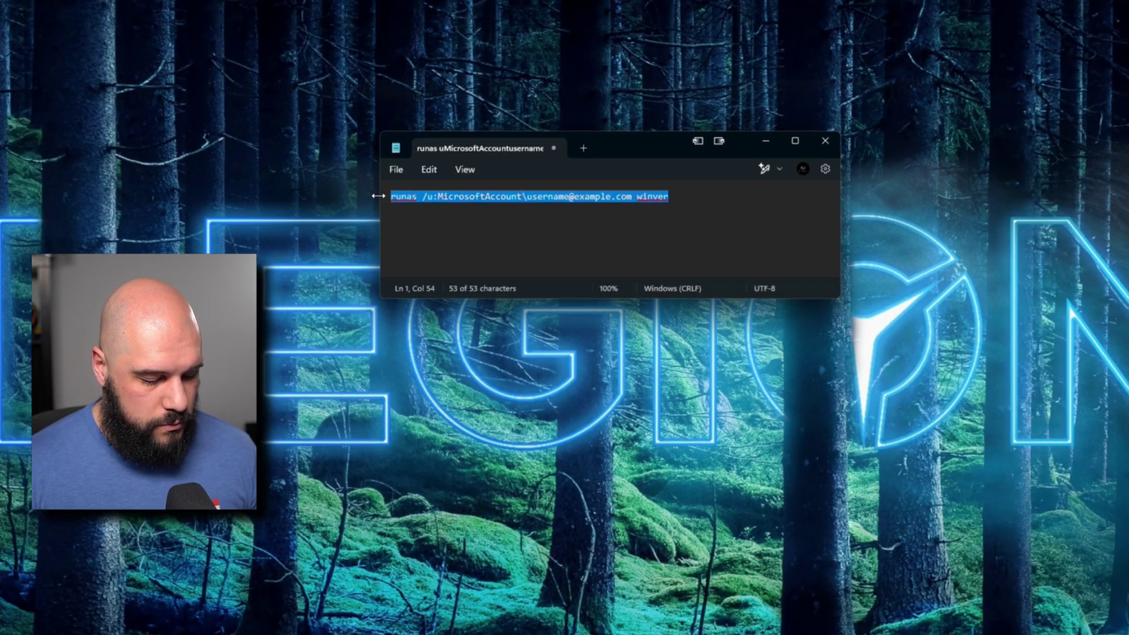
pyautogui.press('super')
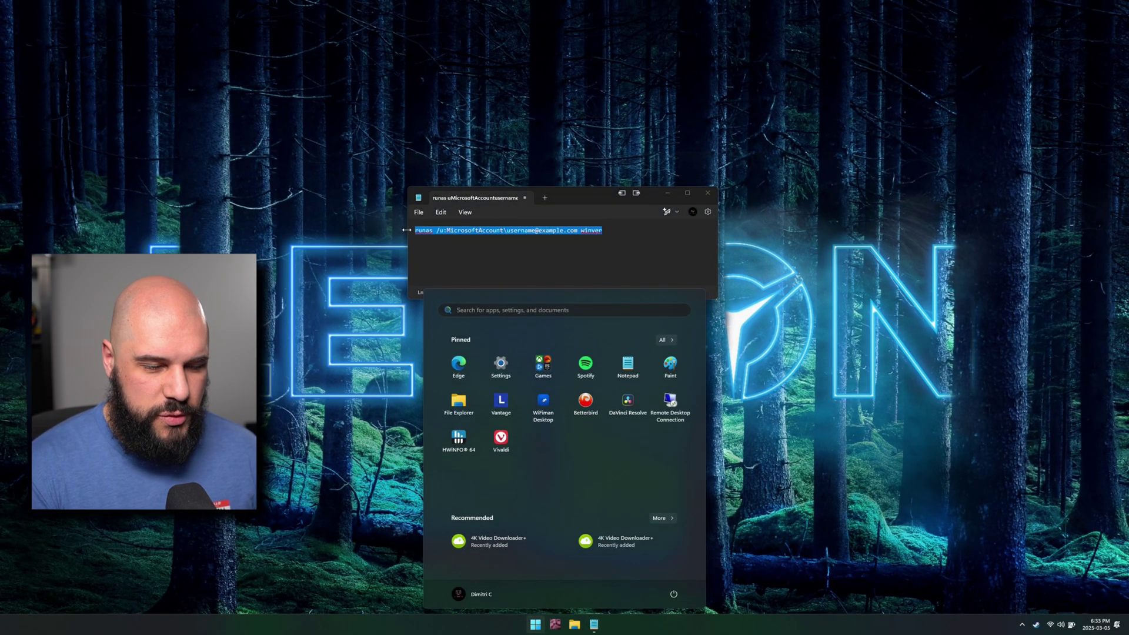
pyautogui.write('run')
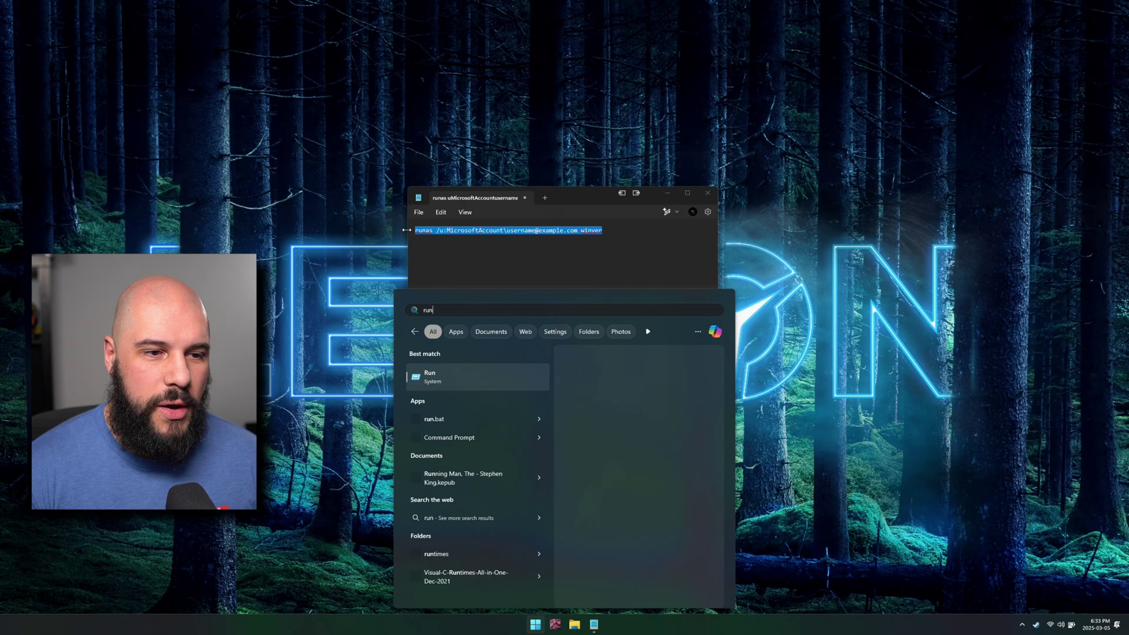
pyautogui.press('Return')
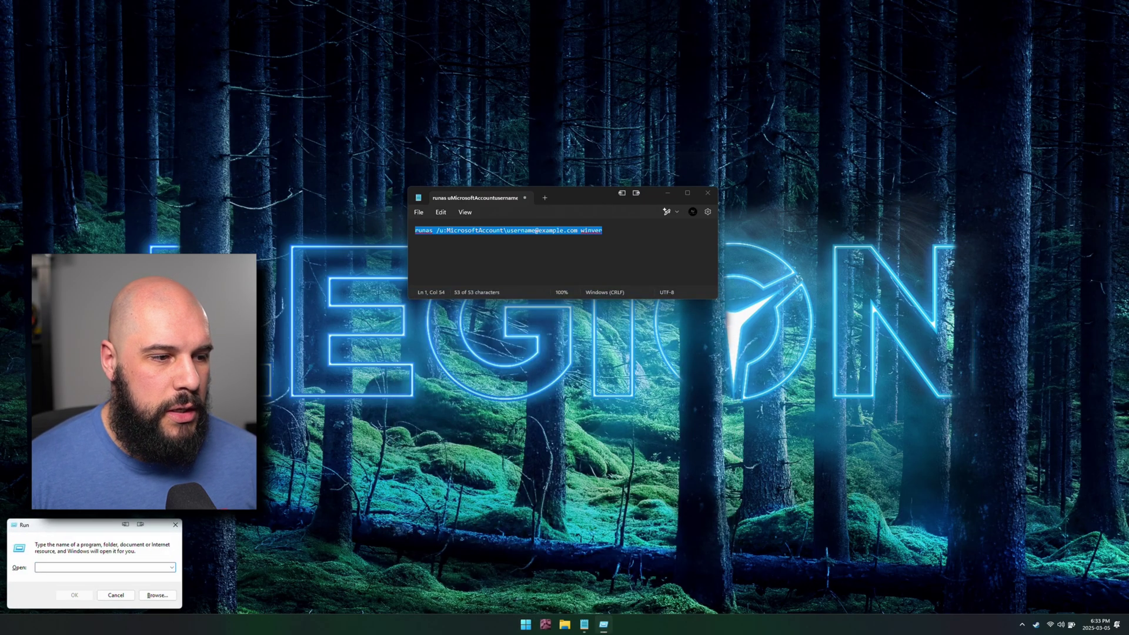
pyautogui.moveTo(71, 532); pyautogui.dragTo(595, 291)
pyautogui.hotkey('ctrl', 'v')
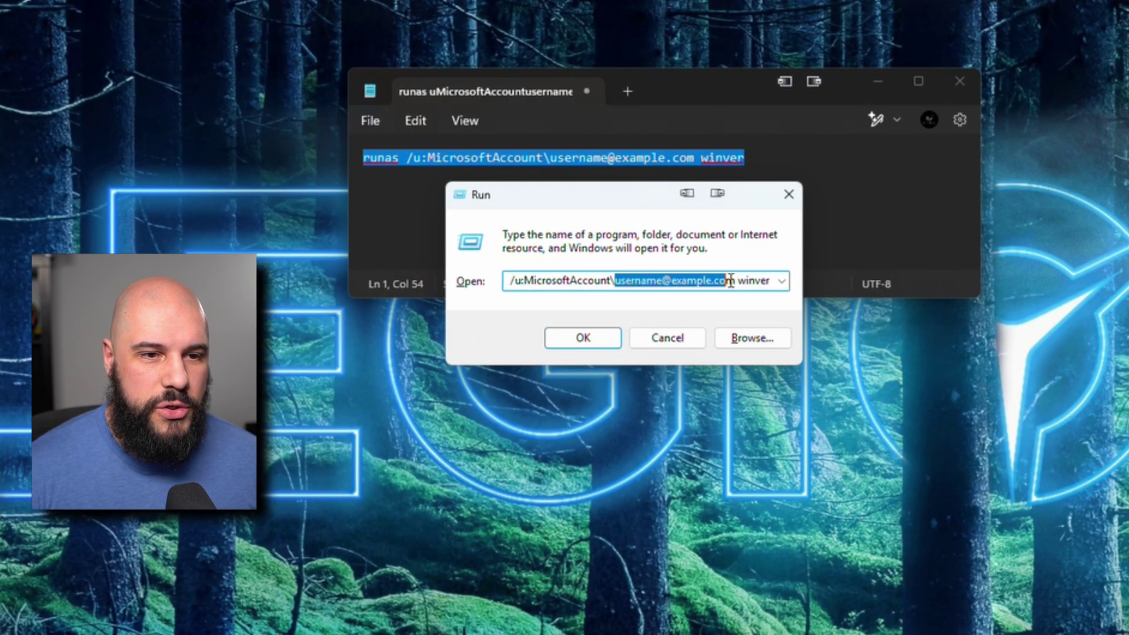
# Run the runas command, supply the account password, and reposition the About Windows box
pyautogui.moveTo(730, 281); pyautogui.dragTo(735, 282)
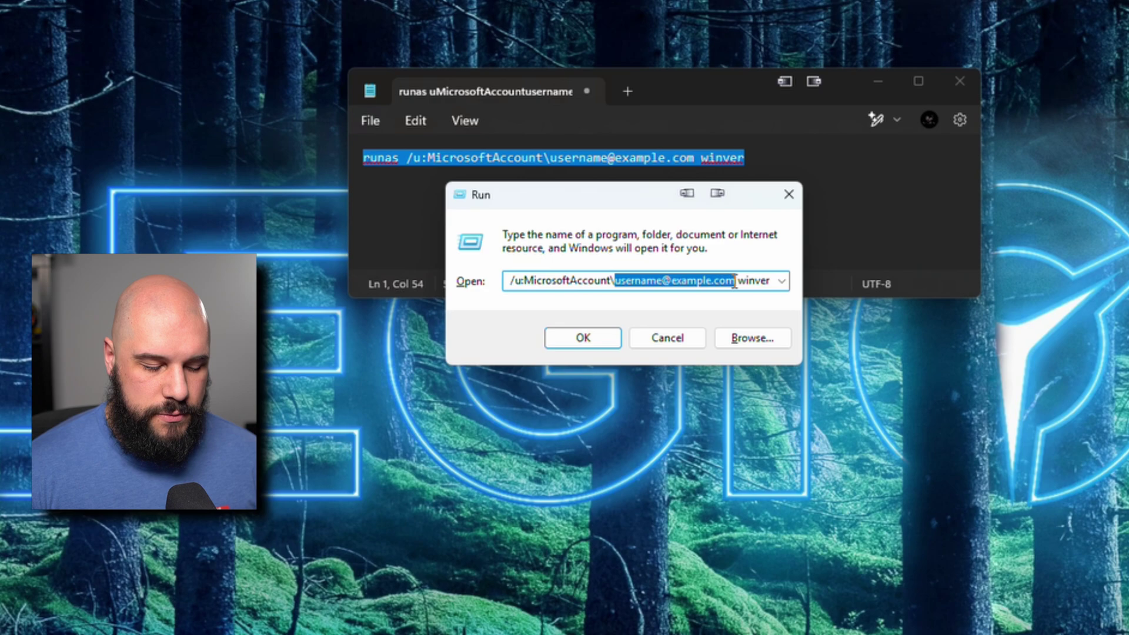
pyautogui.click(608, 340)
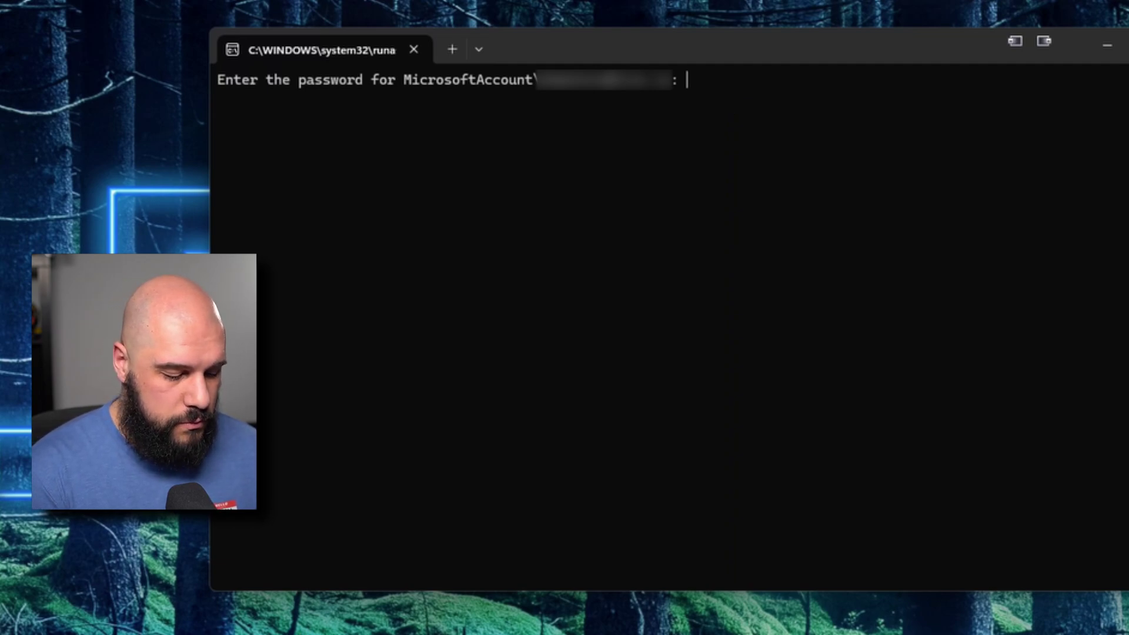
pyautogui.press('Return')
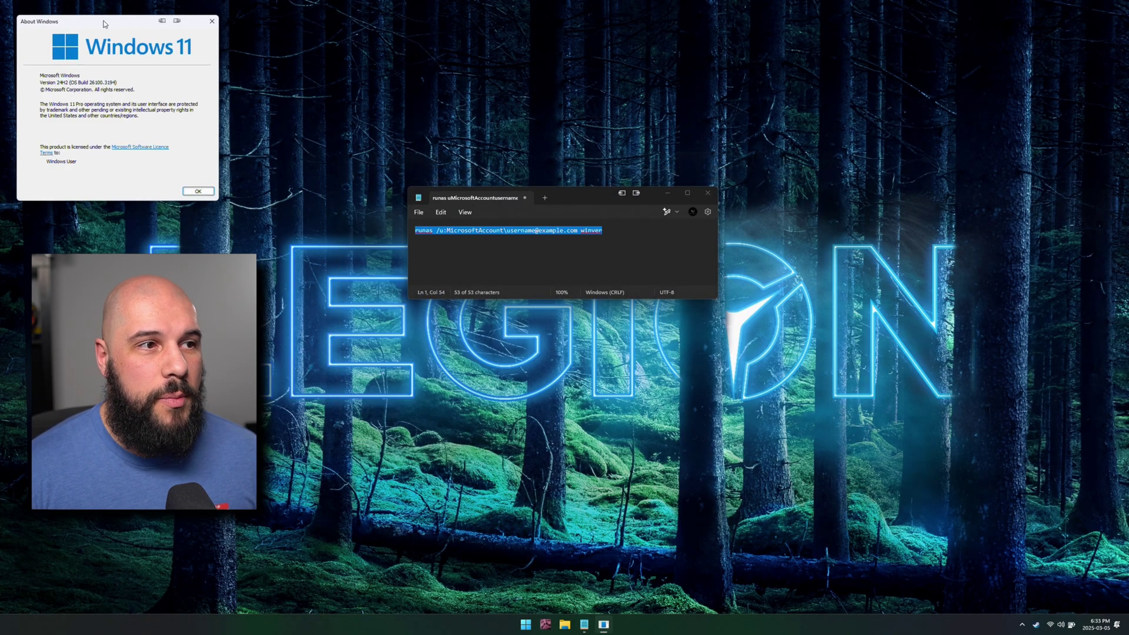
pyautogui.moveTo(103, 24); pyautogui.dragTo(558, 145)
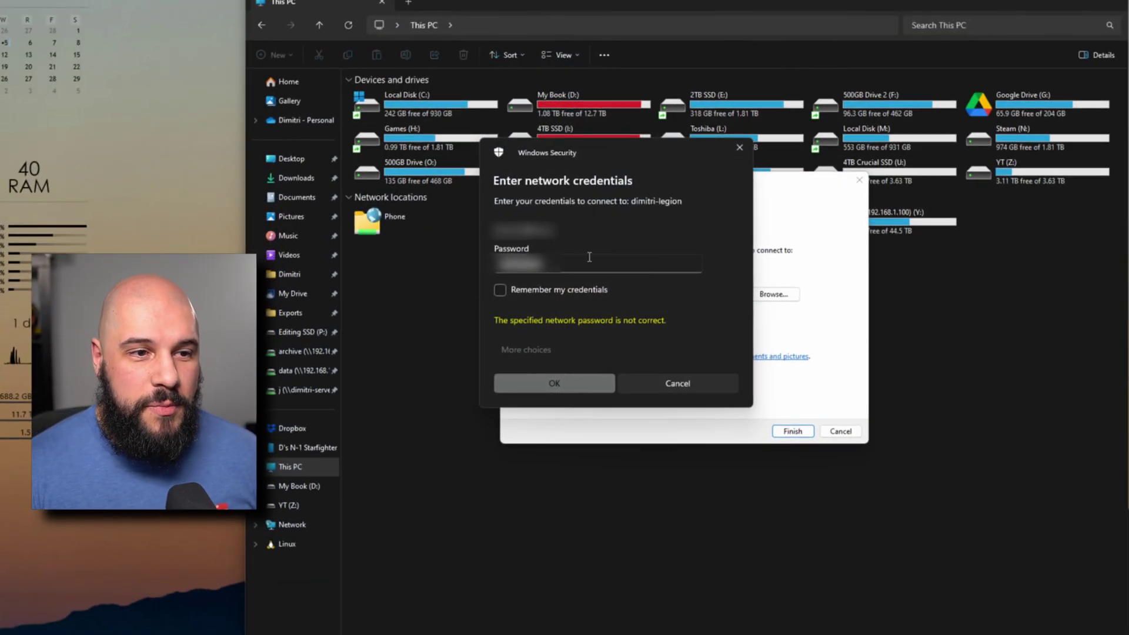
# Resubmit the network password with Remember my credentials ticked
pyautogui.click(543, 288)
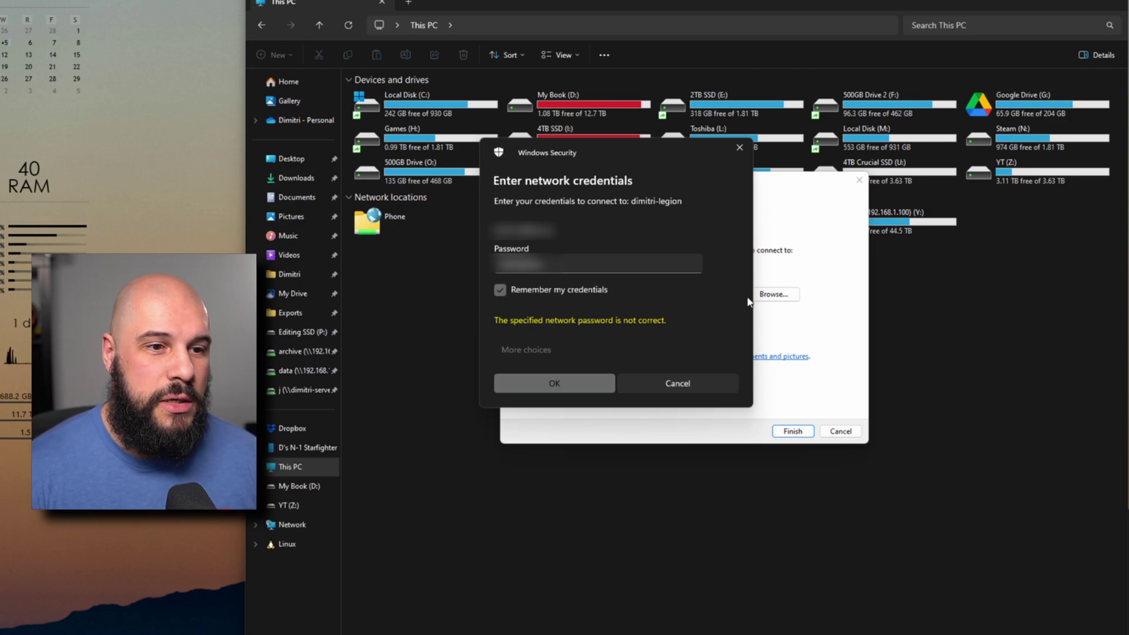
pyautogui.click(554, 384)
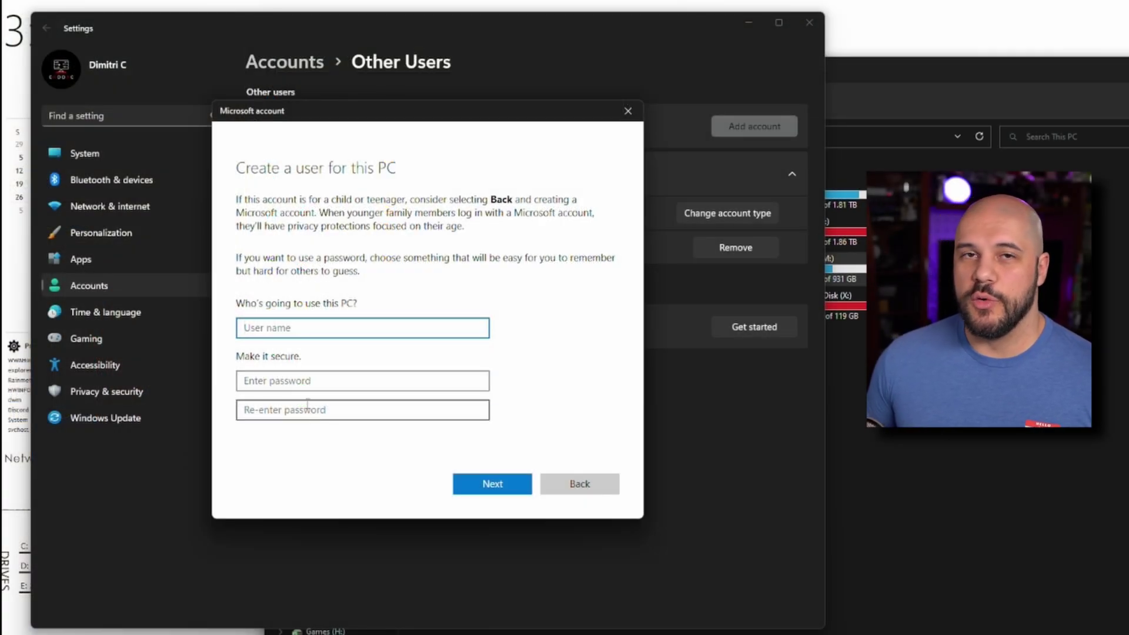
# Close the Create a user for this PC dialog in Settings
pyautogui.click(627, 110)
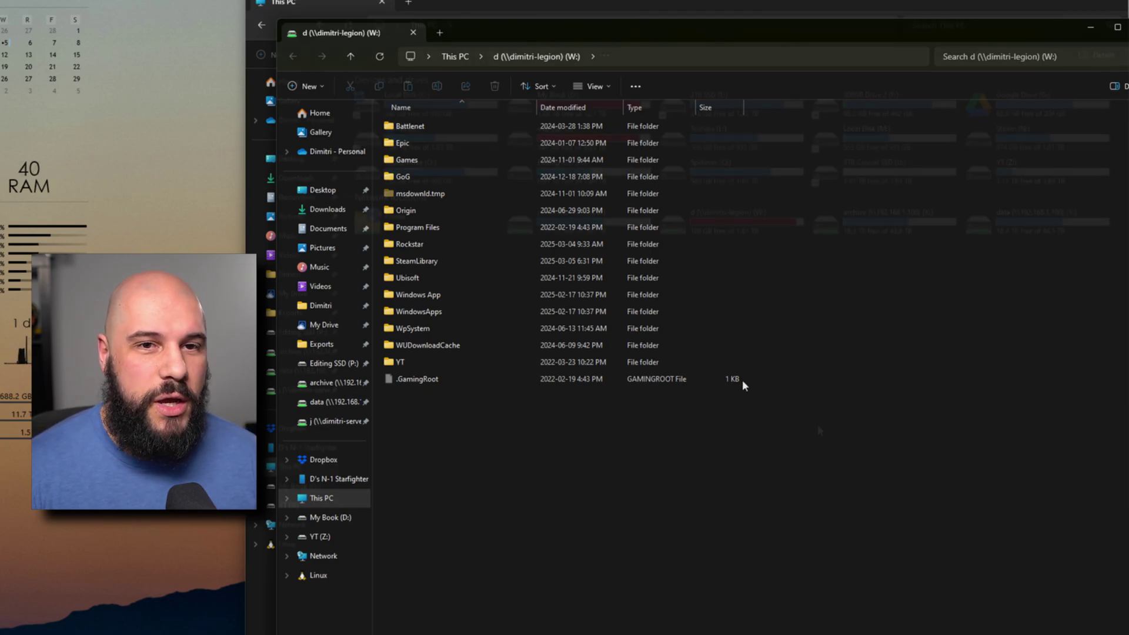
# Close the W: drive window to return to This PC
pyautogui.hotkey('ctrl', 'w')
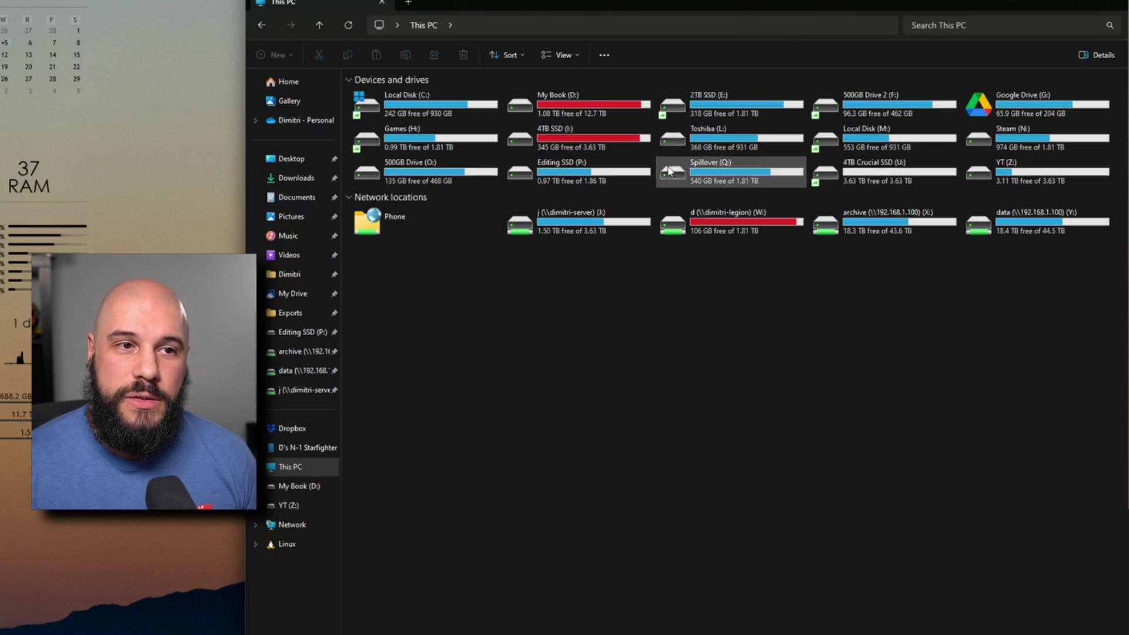
# Map \\SSF-White\pictures as drive V:, adapting the recent \\SSF-White\Q path
pyautogui.click(610, 49)
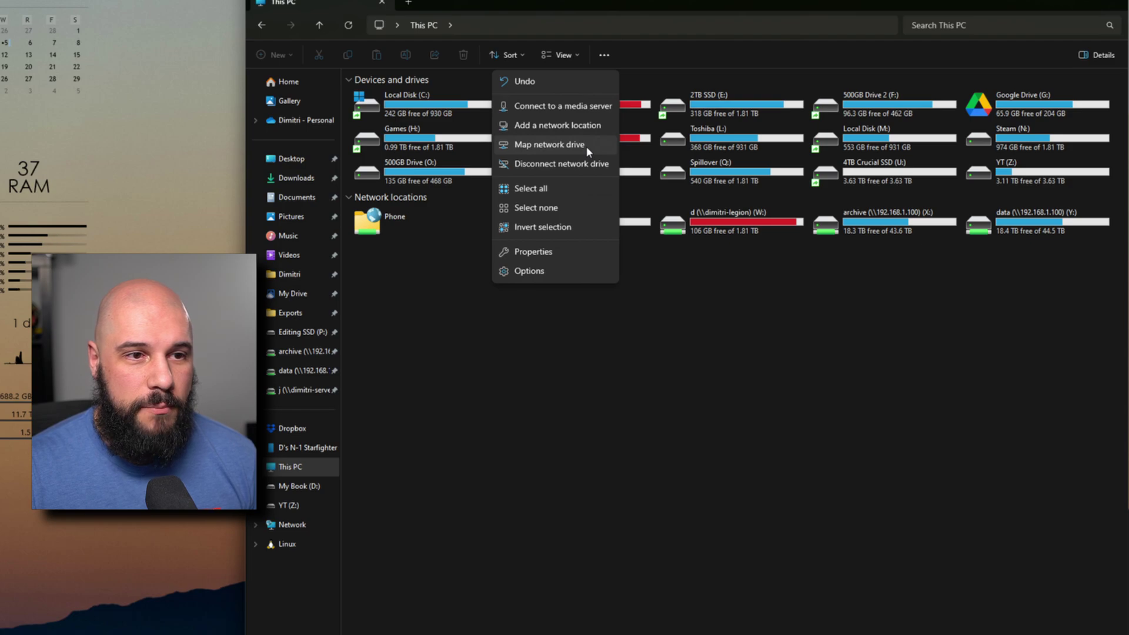
pyautogui.click(587, 147)
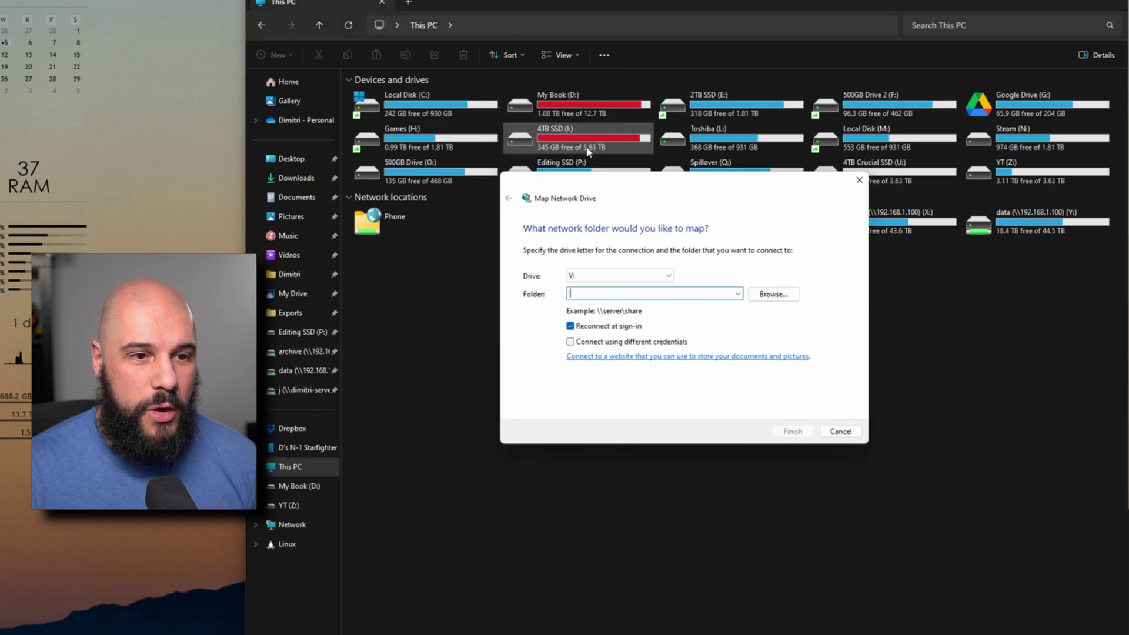
pyautogui.click(738, 293)
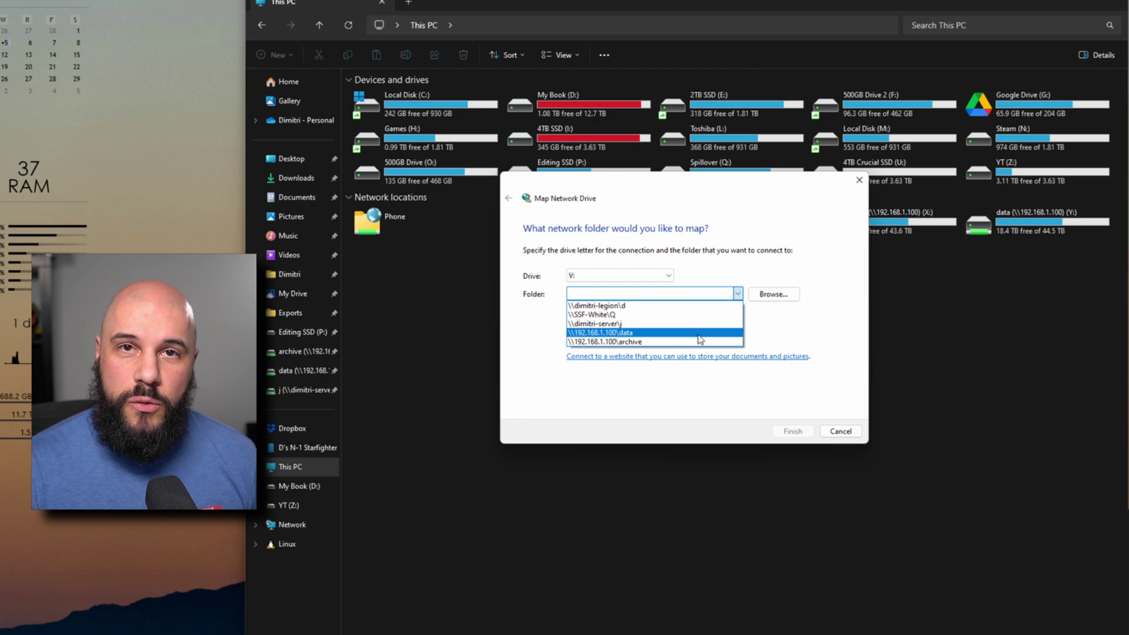
pyautogui.click(645, 316)
pyautogui.click(638, 294)
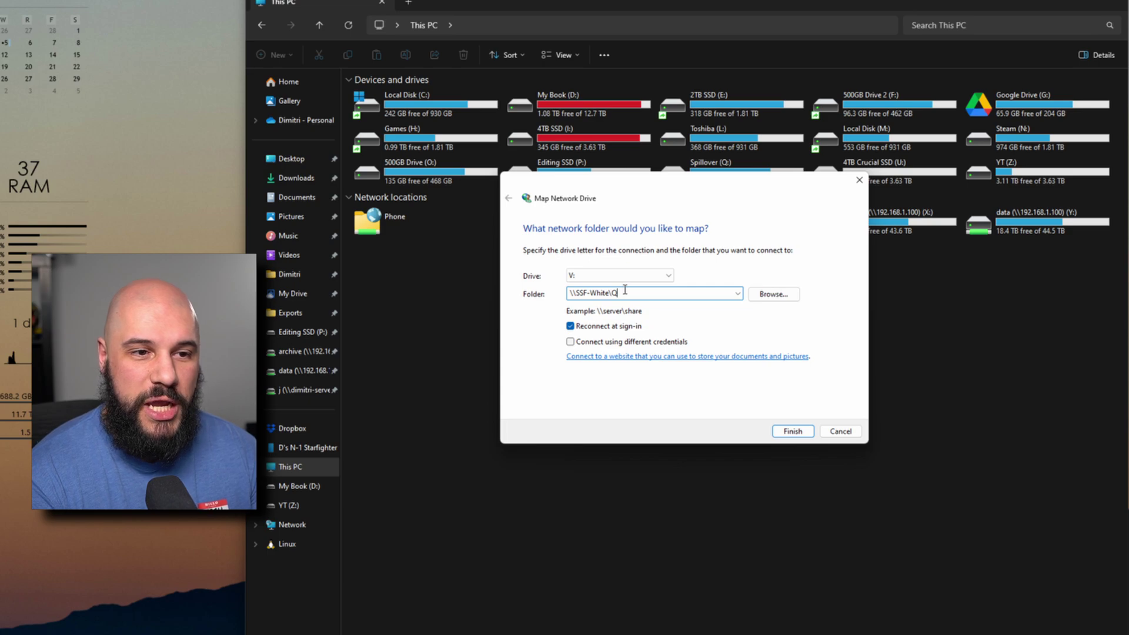
pyautogui.press('BackSpace')
pyautogui.write('pictures')
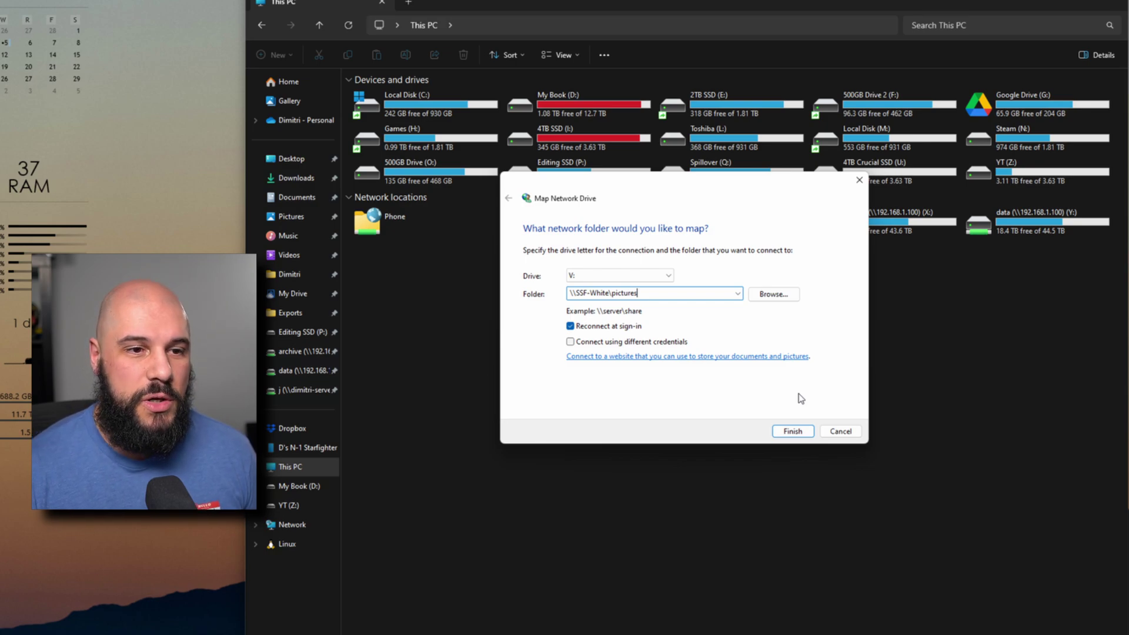
pyautogui.click(793, 431)
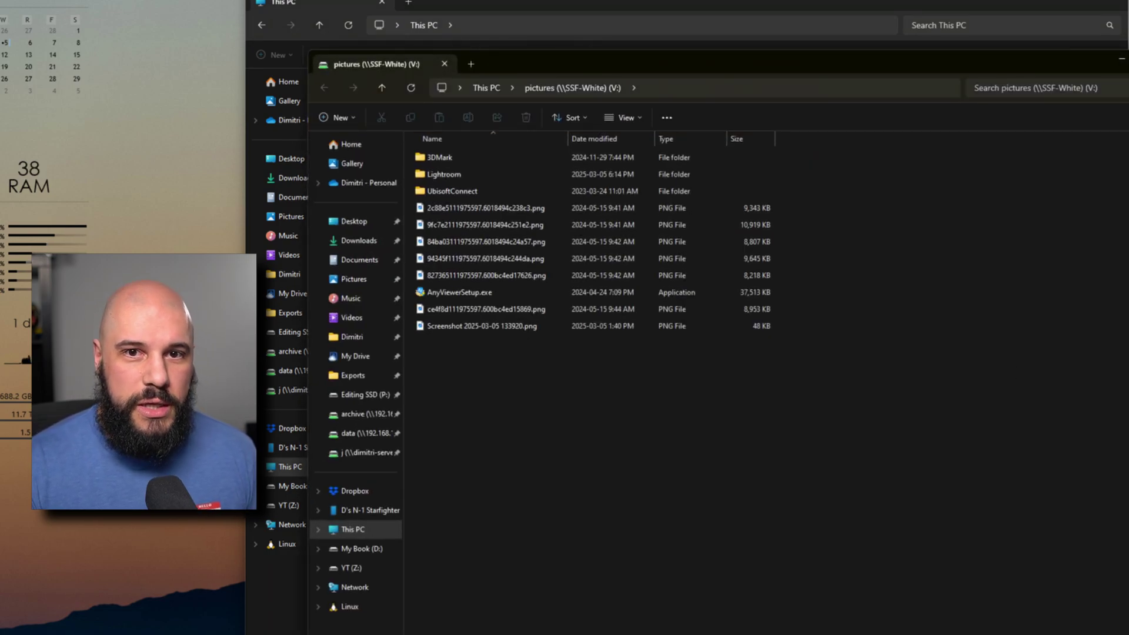
# Close the V: window and disconnect the pictures (V:) network drive
pyautogui.hotkey('ctrl', 'w')
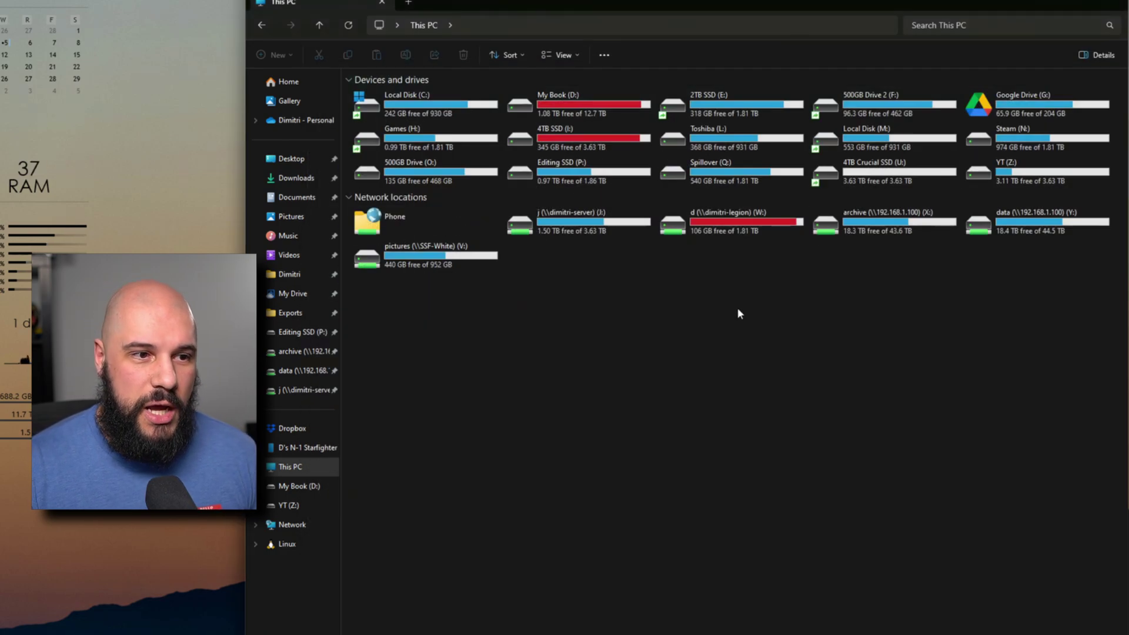
pyautogui.rightClick(398, 259)
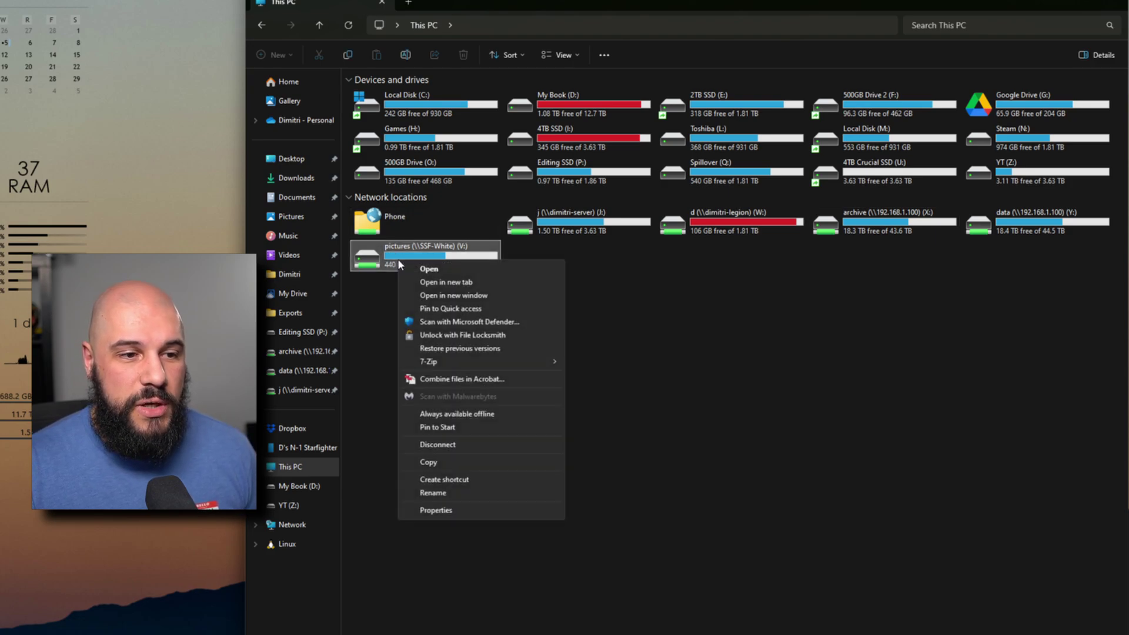
pyautogui.click(440, 445)
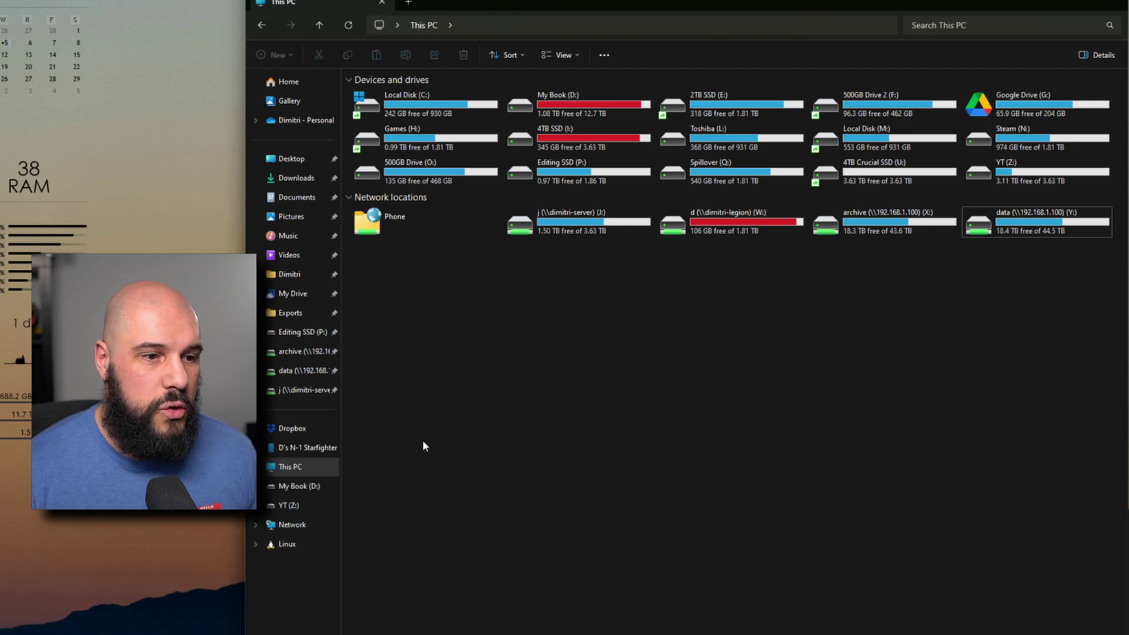
pyautogui.click(312, 520)
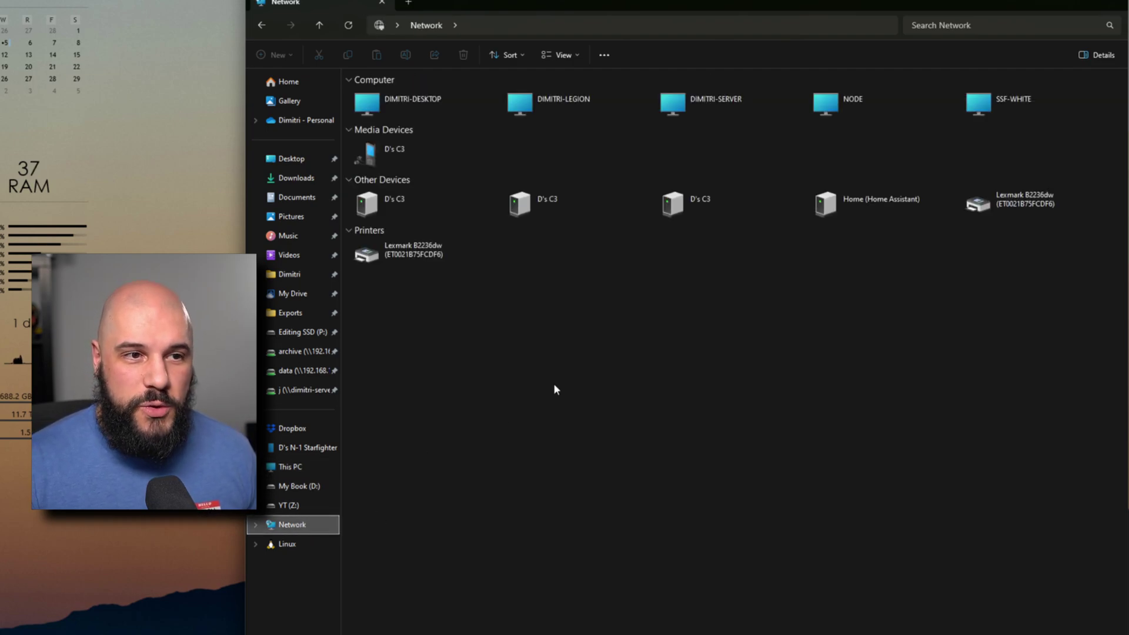
pyautogui.doubleClick(980, 107)
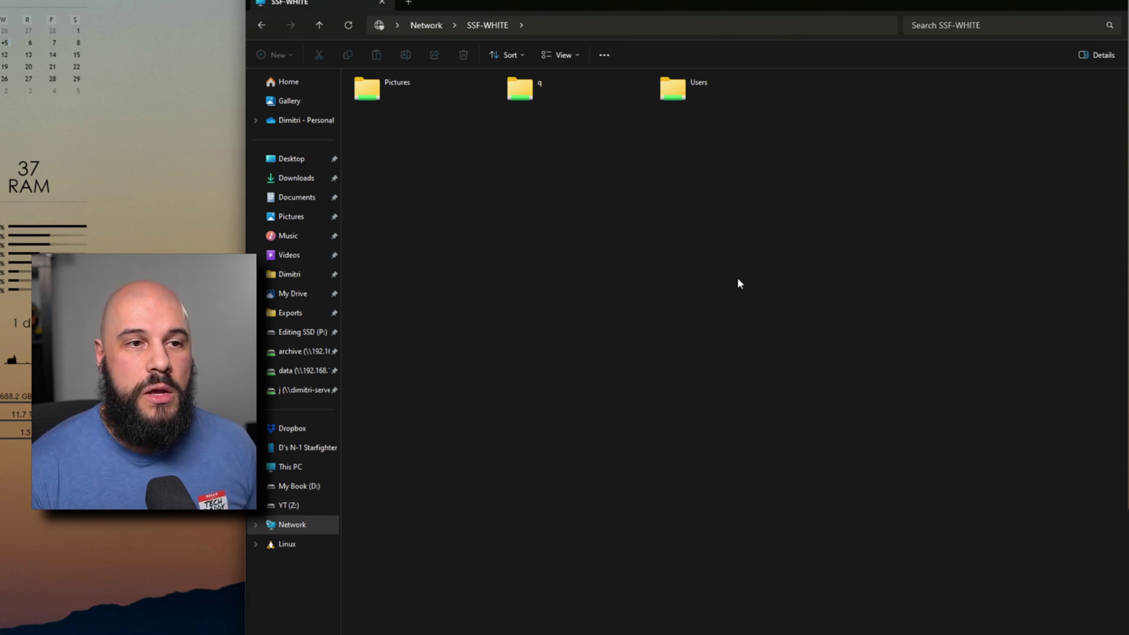
pyautogui.doubleClick(528, 100)
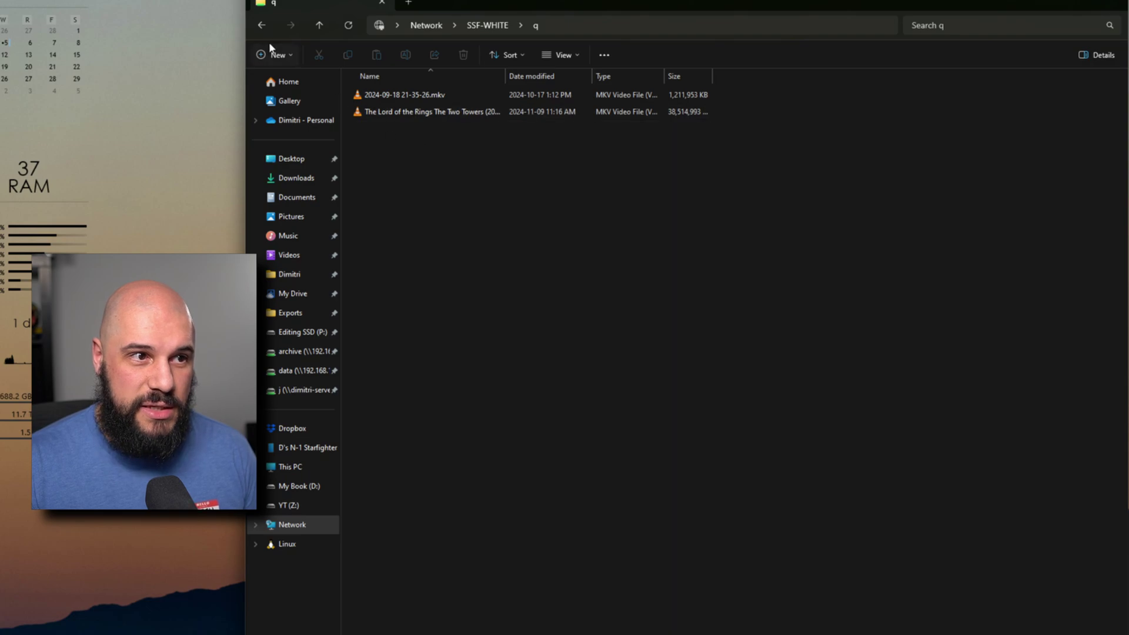
pyautogui.click(262, 25)
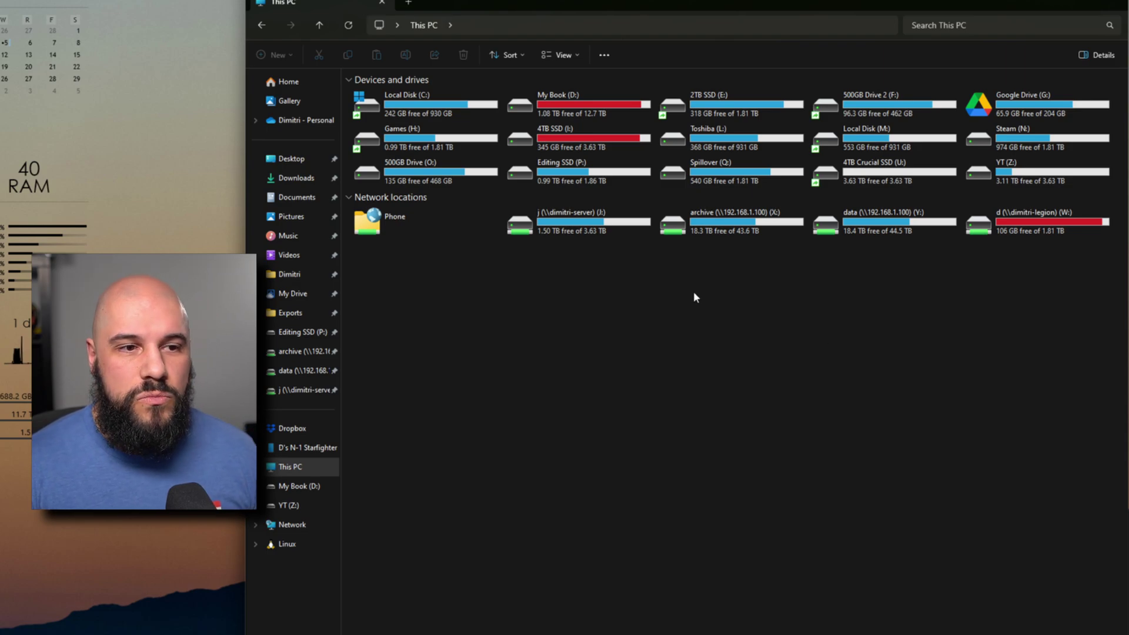
# Open the YouTube folder on the j (\\dimitri-server) drive and browse its MKV recordings
pyautogui.doubleClick(594, 231)
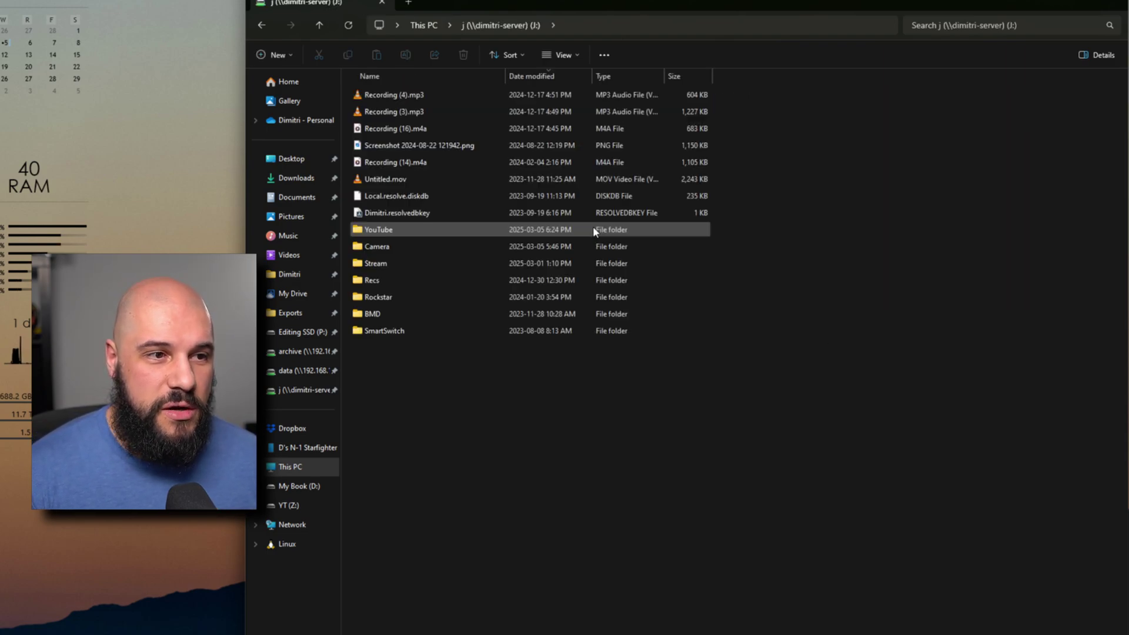
pyautogui.doubleClick(391, 233)
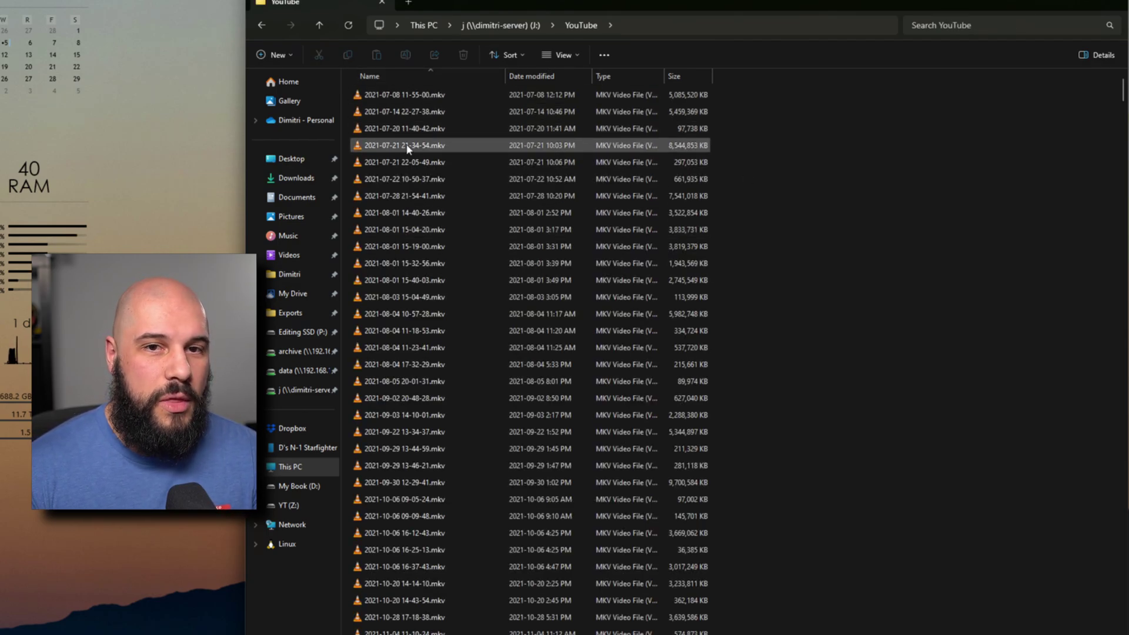
pyautogui.scroll(-20, 446, 180)
pyautogui.scroll(-20, 488, 359)
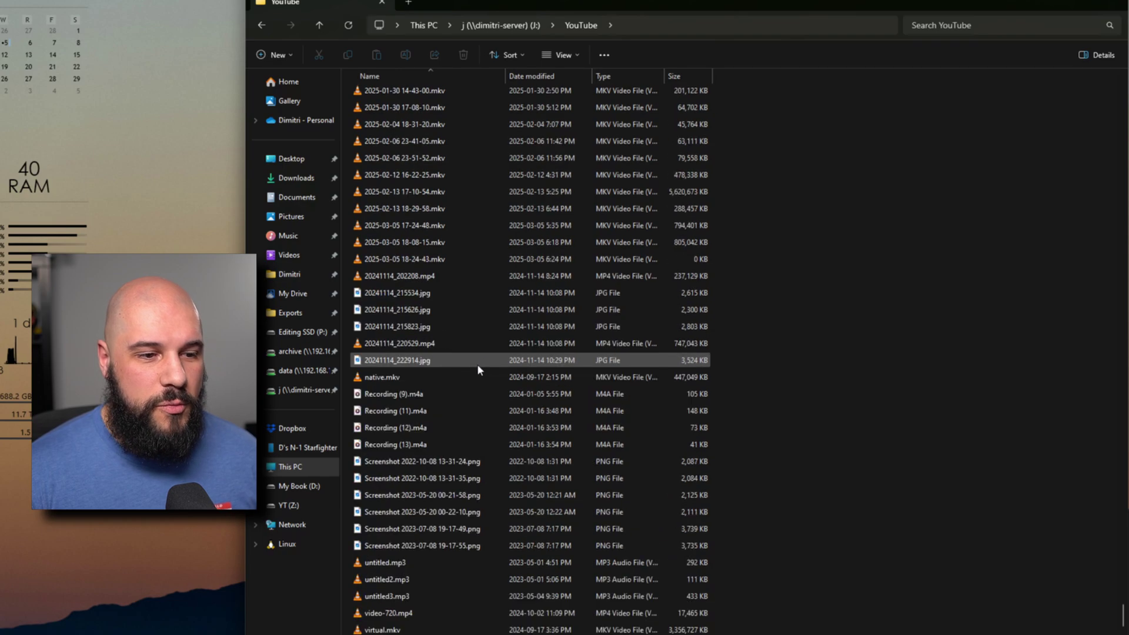
pyautogui.scroll(5, 549, 344)
pyautogui.scroll(-5, 549, 344)
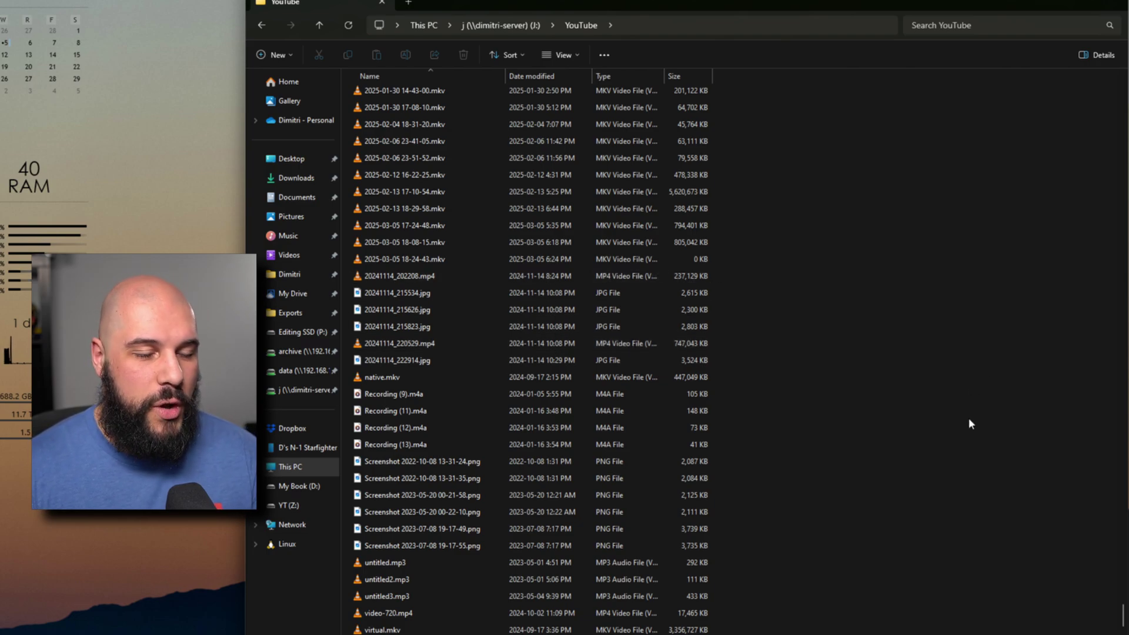
# In a new tab, create and open a folder named Demo in Editing SSD (P:) > Editing
pyautogui.click(408, 2)
pyautogui.click(300, 332)
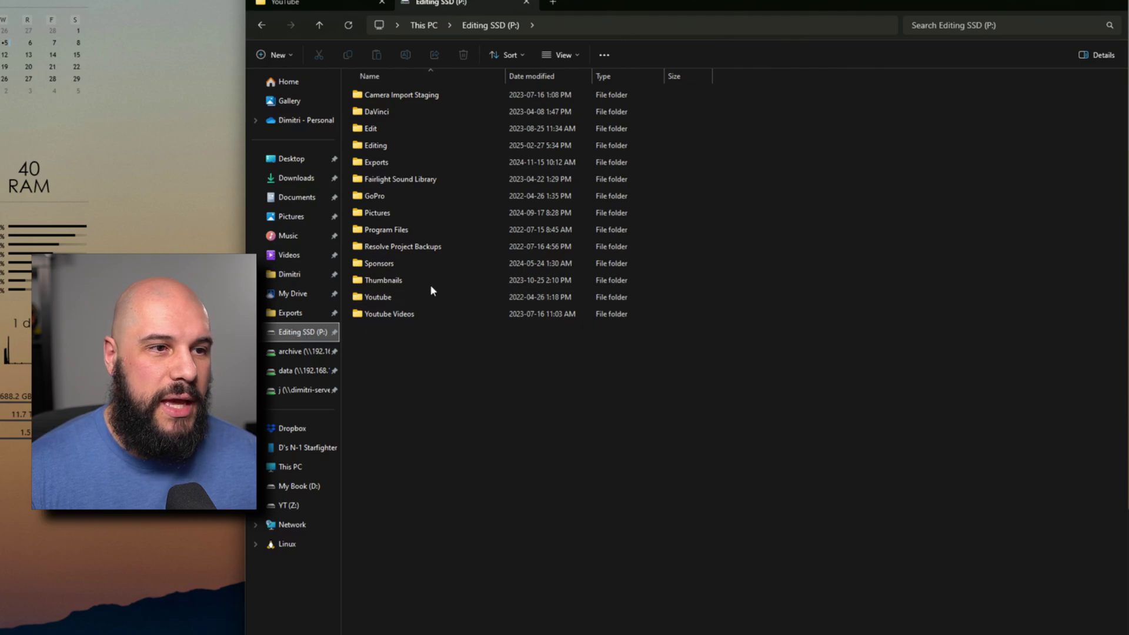
pyautogui.doubleClick(418, 145)
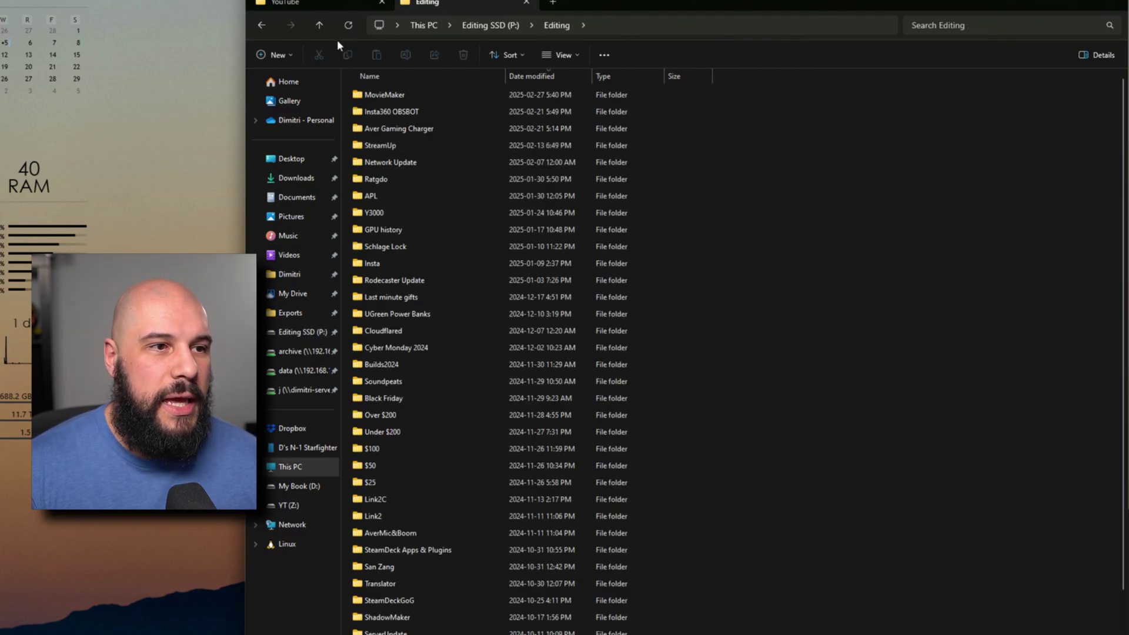
pyautogui.click(258, 55)
pyautogui.click(282, 80)
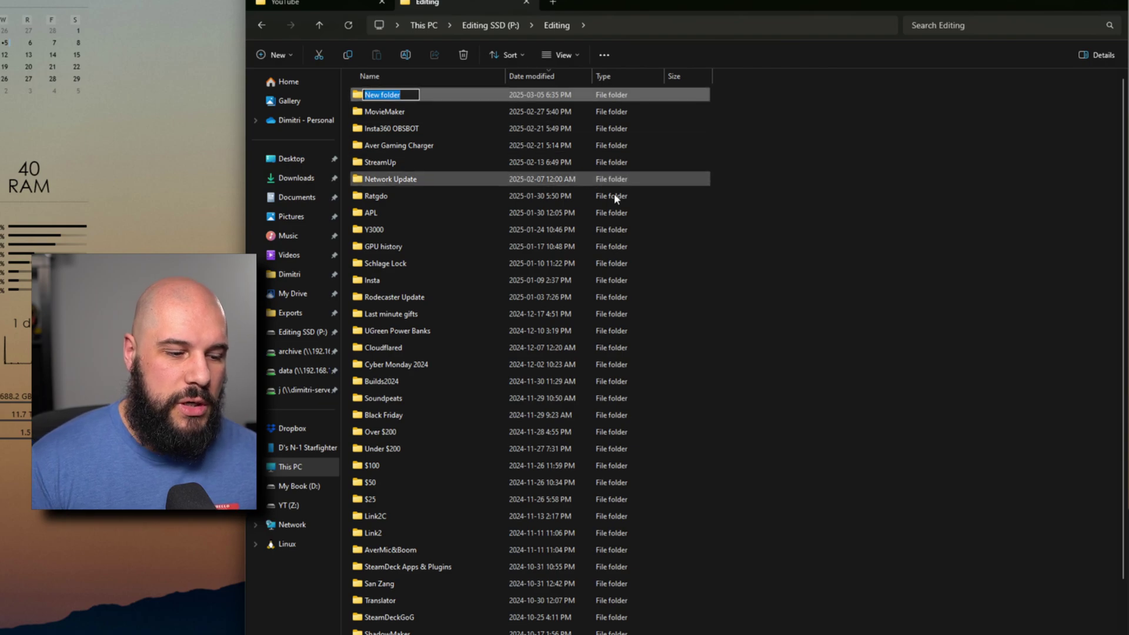
pyautogui.write('Demo')
pyautogui.press('Return')
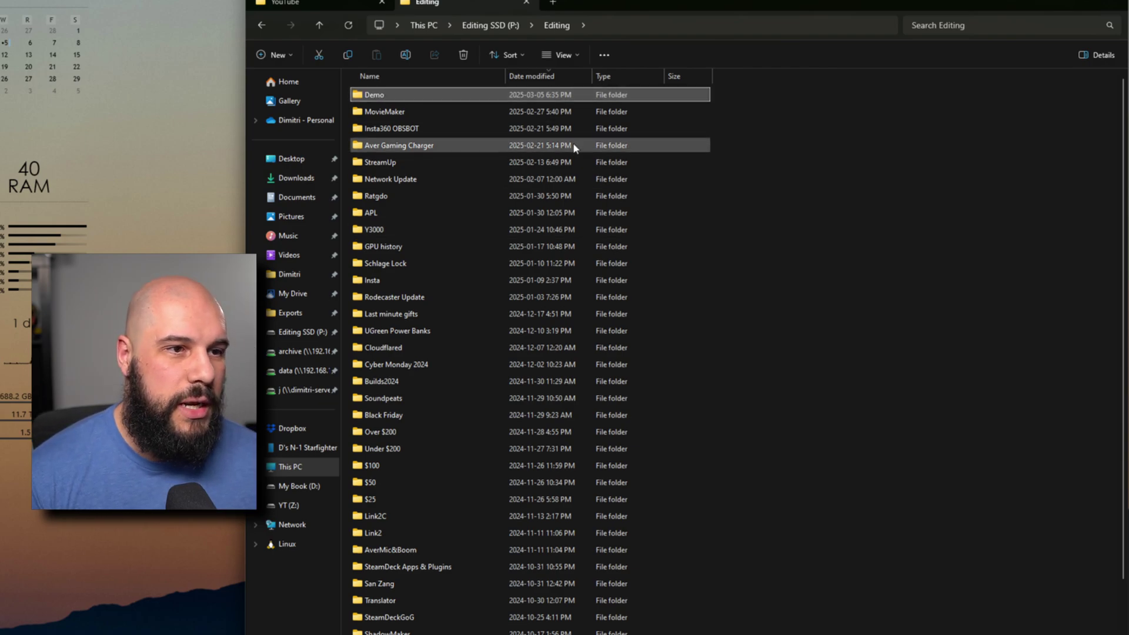
pyautogui.doubleClick(441, 95)
pyautogui.click(301, 3)
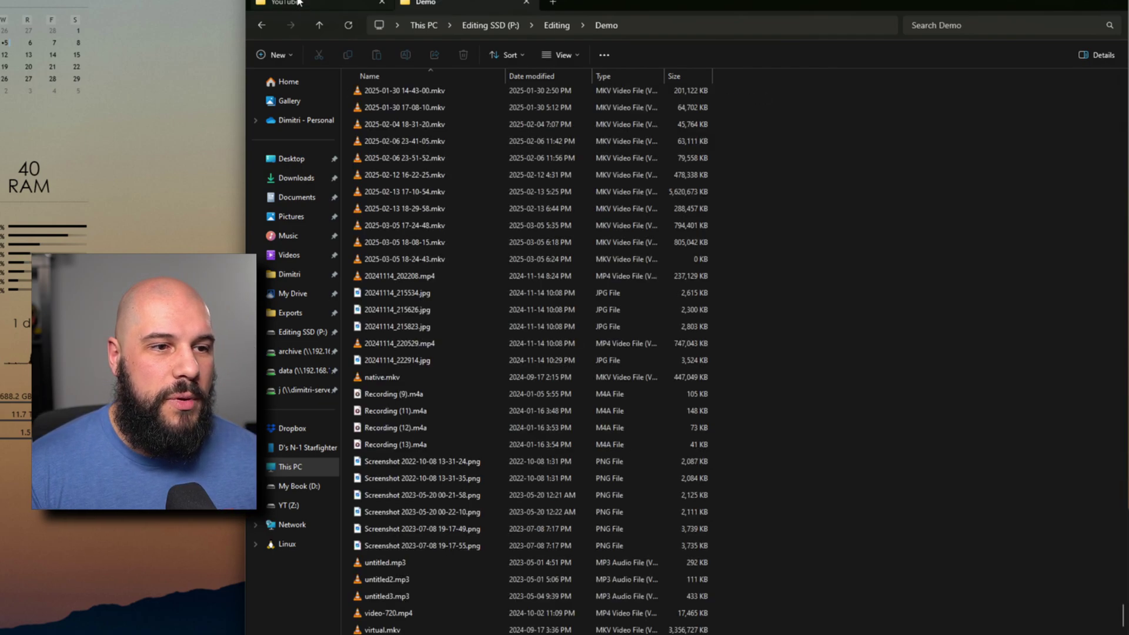
pyautogui.click(420, 194)
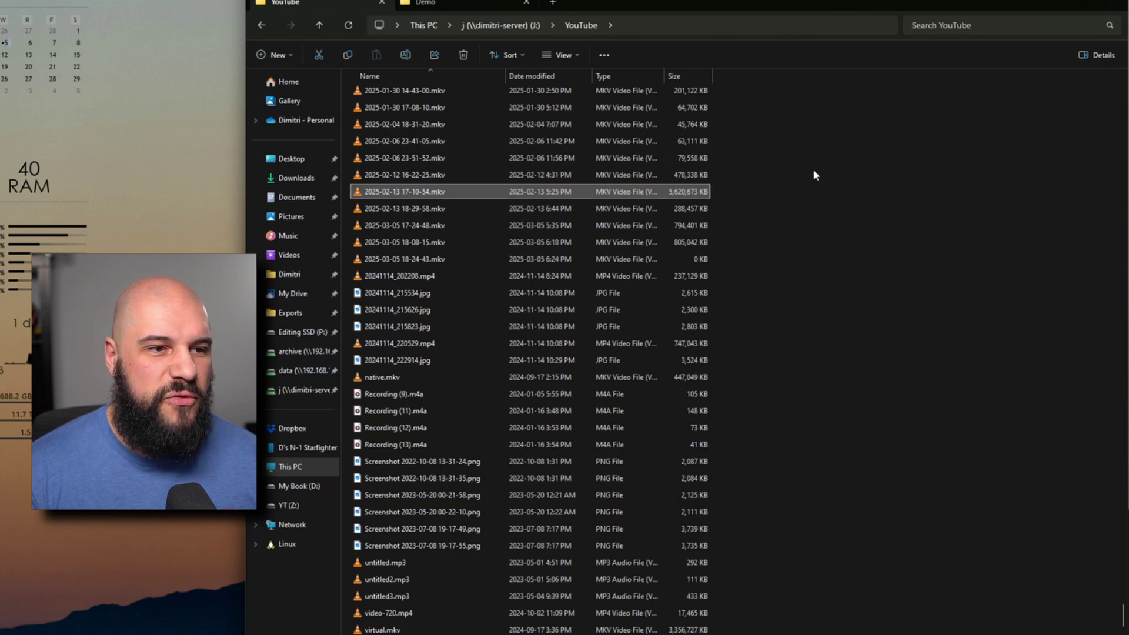
pyautogui.hotkey('ctrl', 'x')
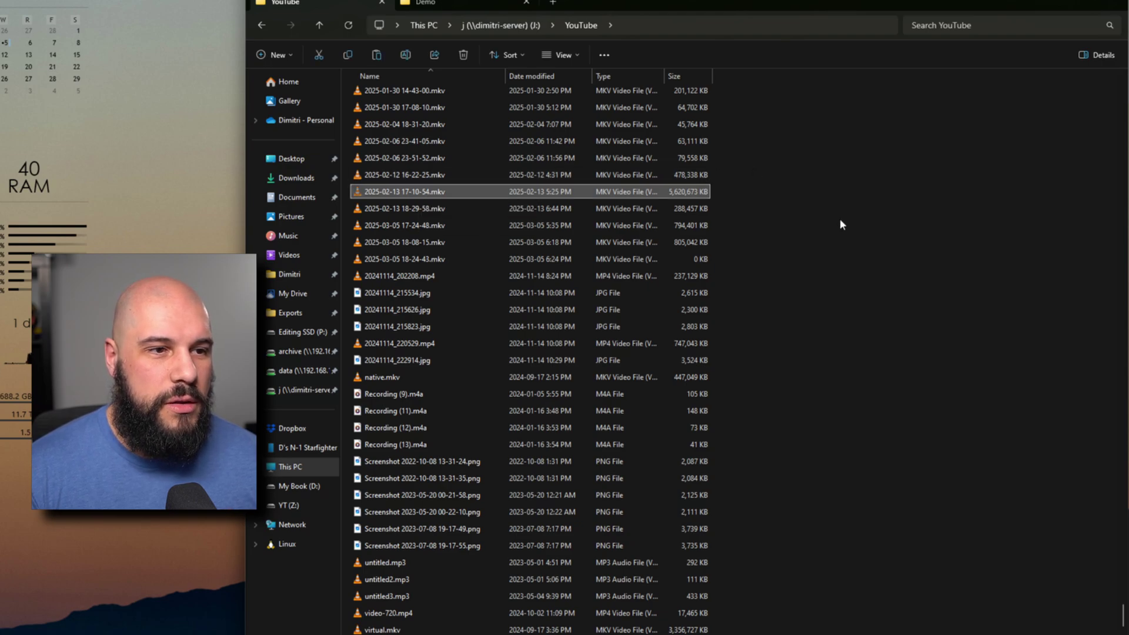
pyautogui.click(460, 12)
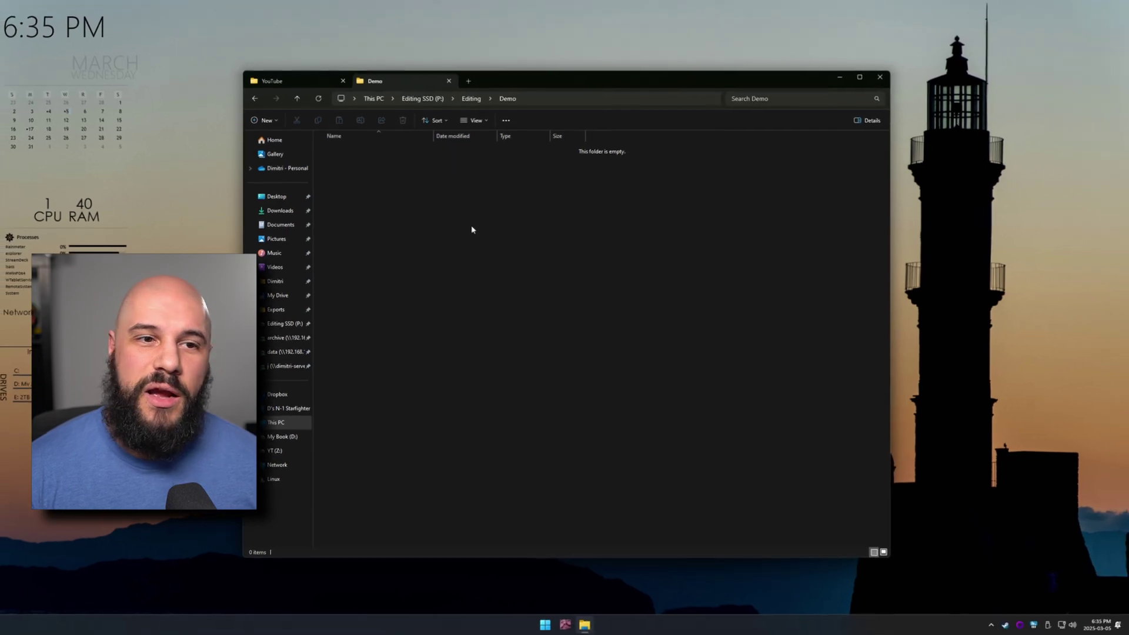
pyautogui.hotkey('ctrl', 'v')
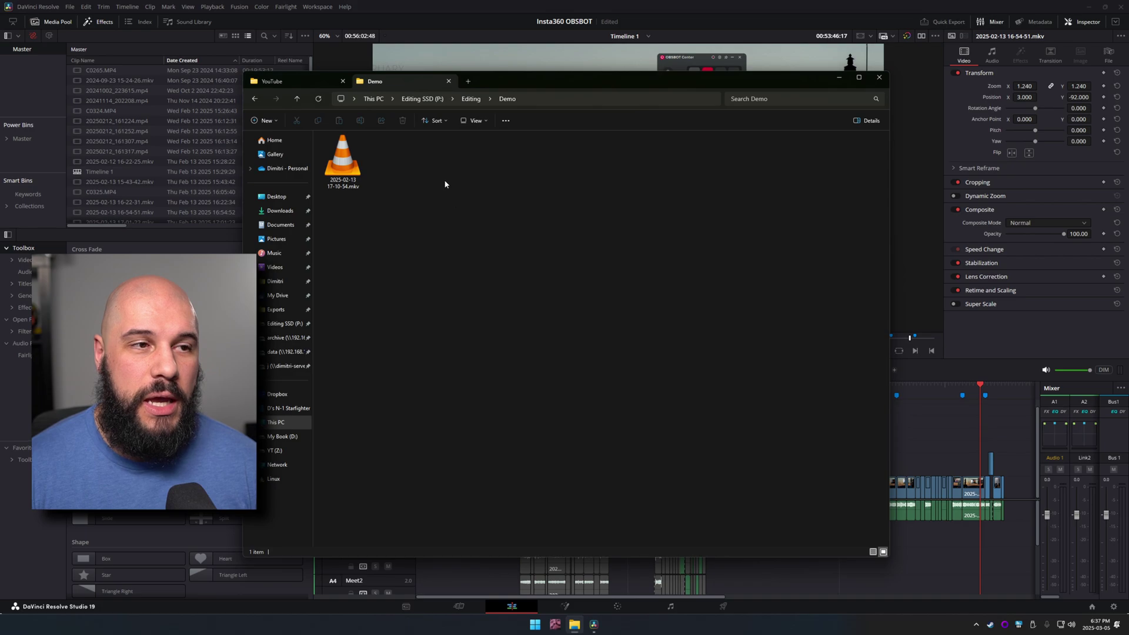
pyautogui.click(273, 81)
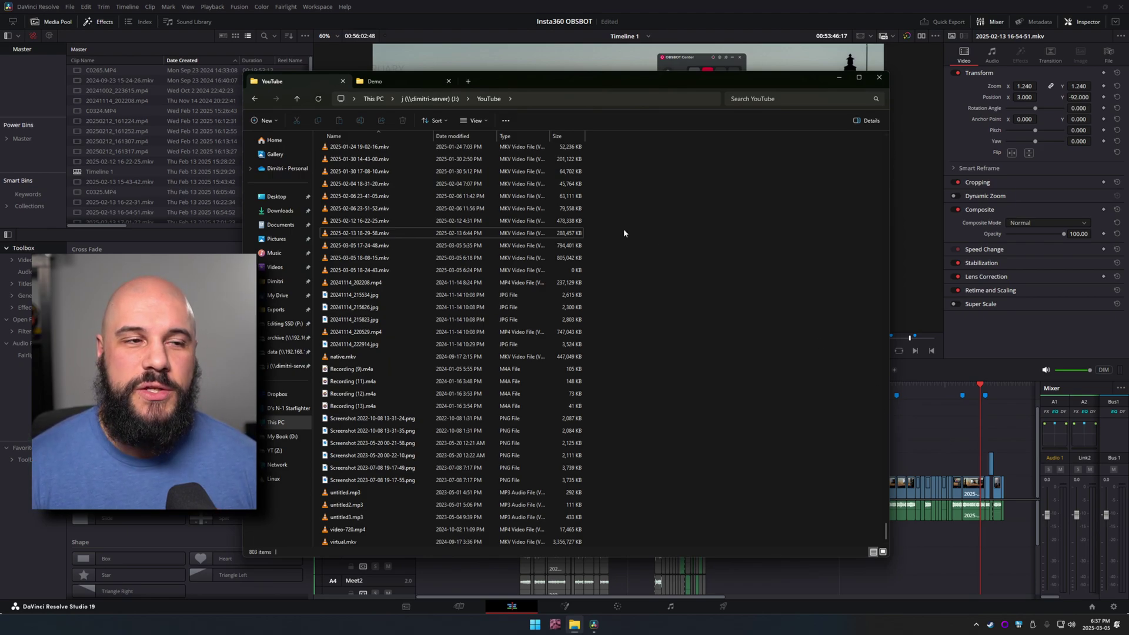
pyautogui.click(389, 82)
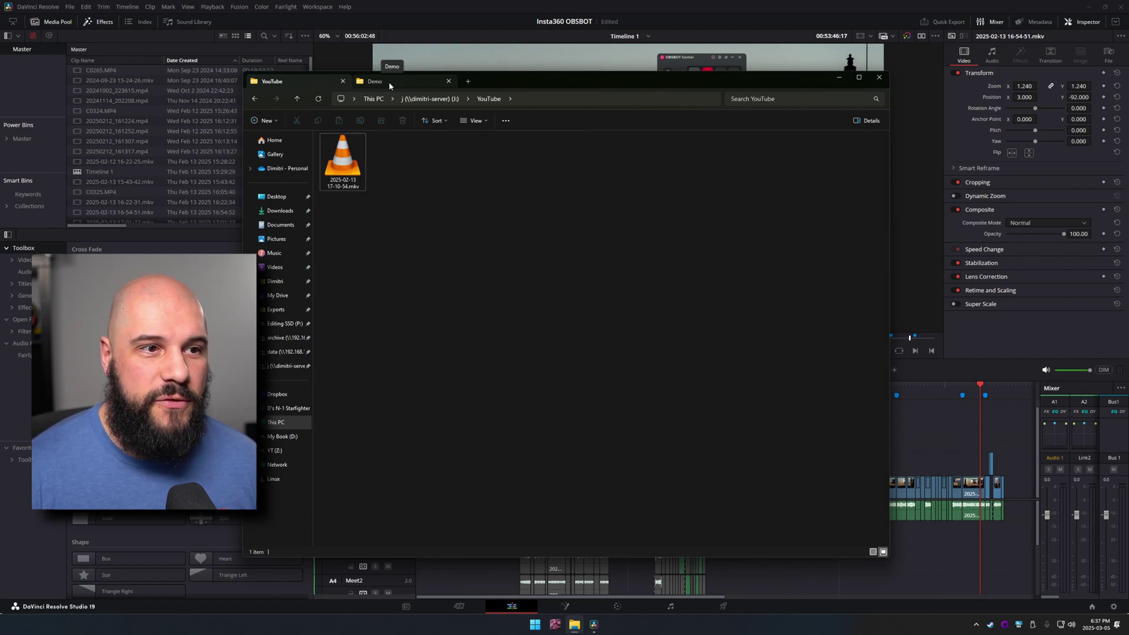
# Open the Insta360 OBSBOT folder under Editing, then minimise Explorer to reveal DaVinci Resolve
pyautogui.click(297, 99)
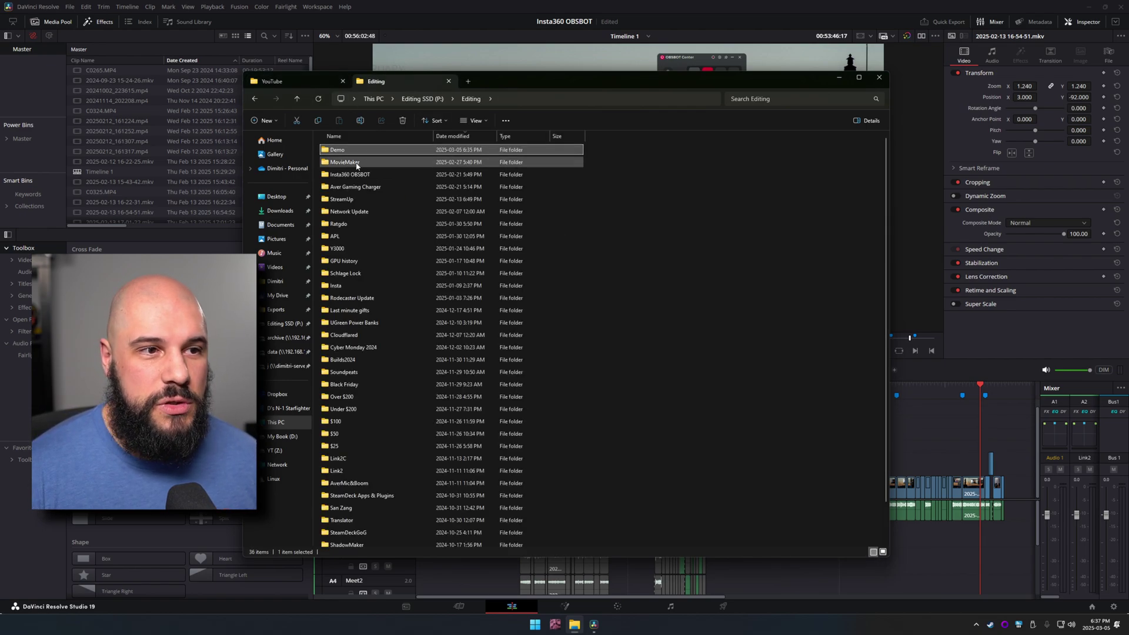
pyautogui.doubleClick(365, 176)
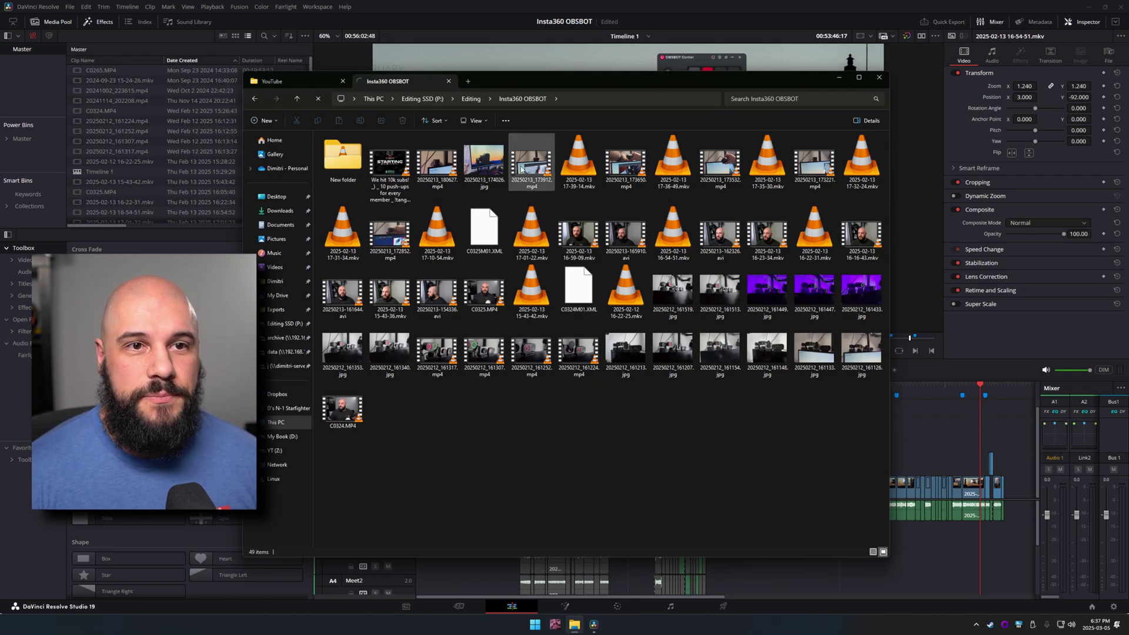
pyautogui.click(520, 20)
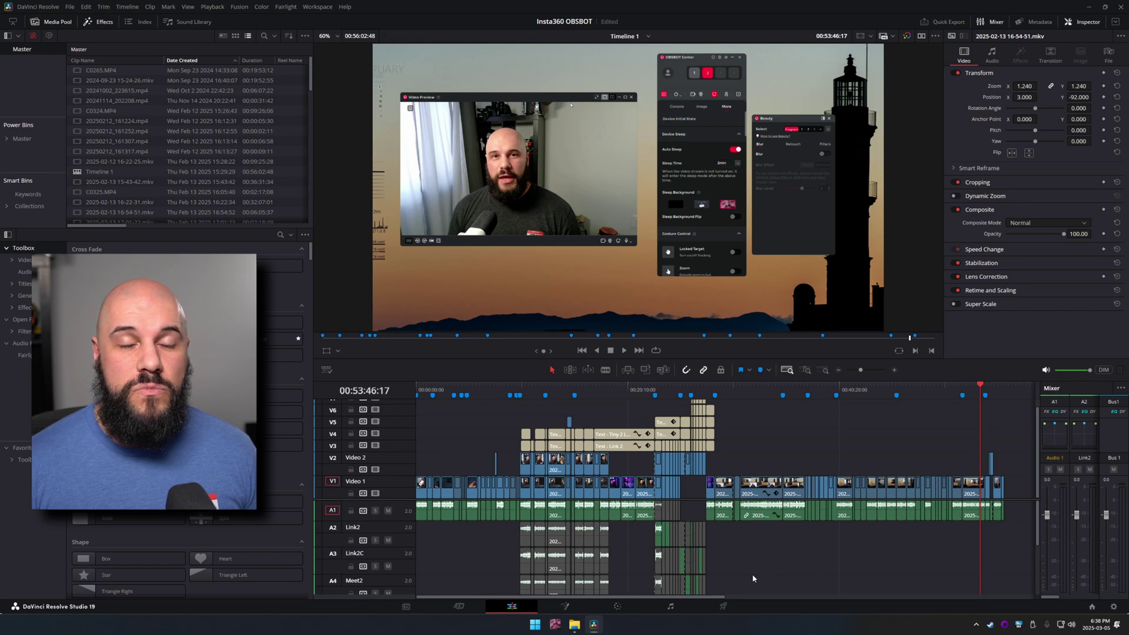
# Restore Explorer to the Demo folder and select the 5.35 GB MKV to check its size
pyautogui.click(574, 625)
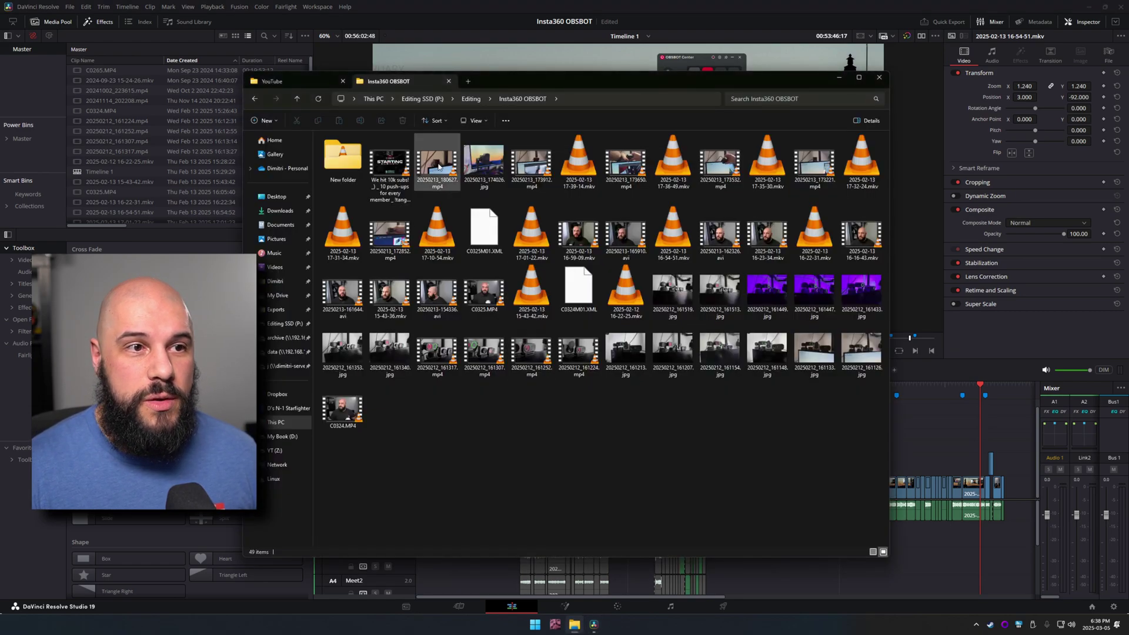
pyautogui.click(294, 99)
pyautogui.doubleClick(353, 150)
pyautogui.click(364, 164)
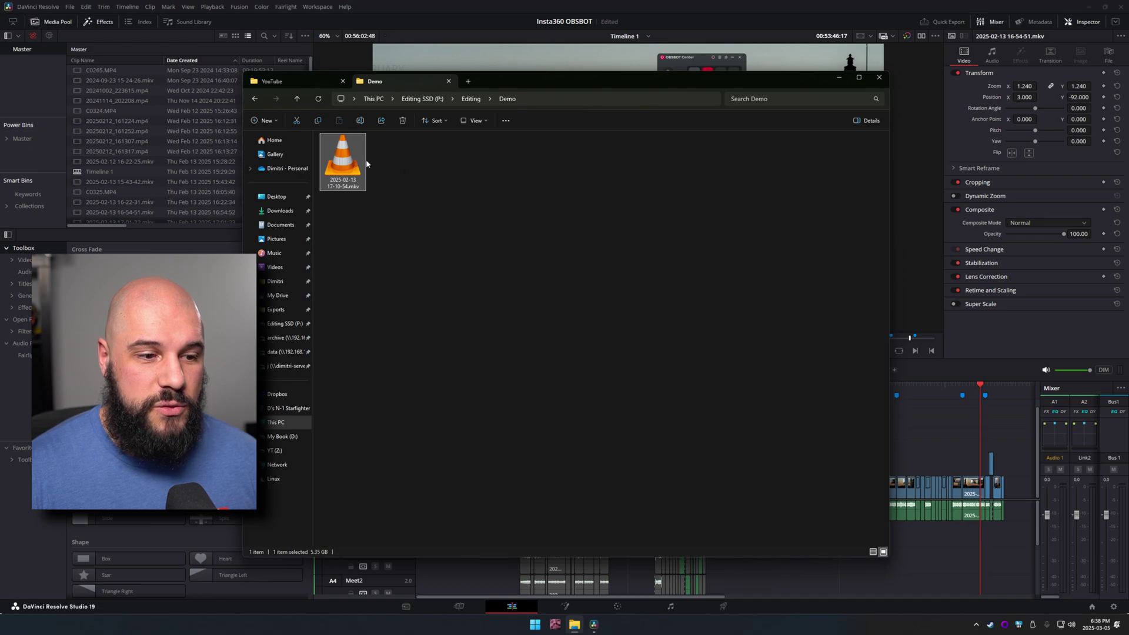